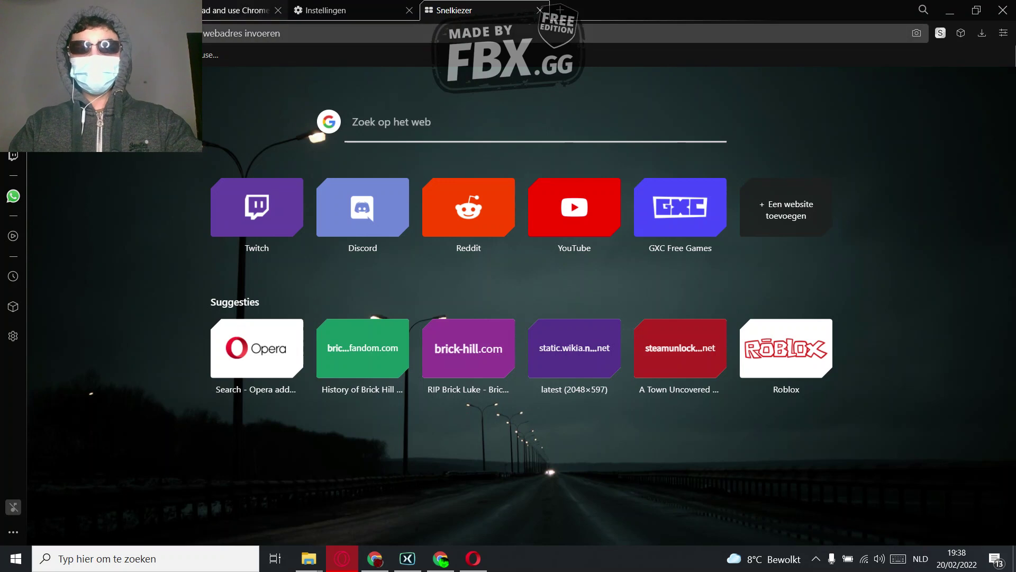
Step: Switch to the Install Chrome Extensions add-on page and pin that extension from the browser's extensions list
key(ctrl+Tab)
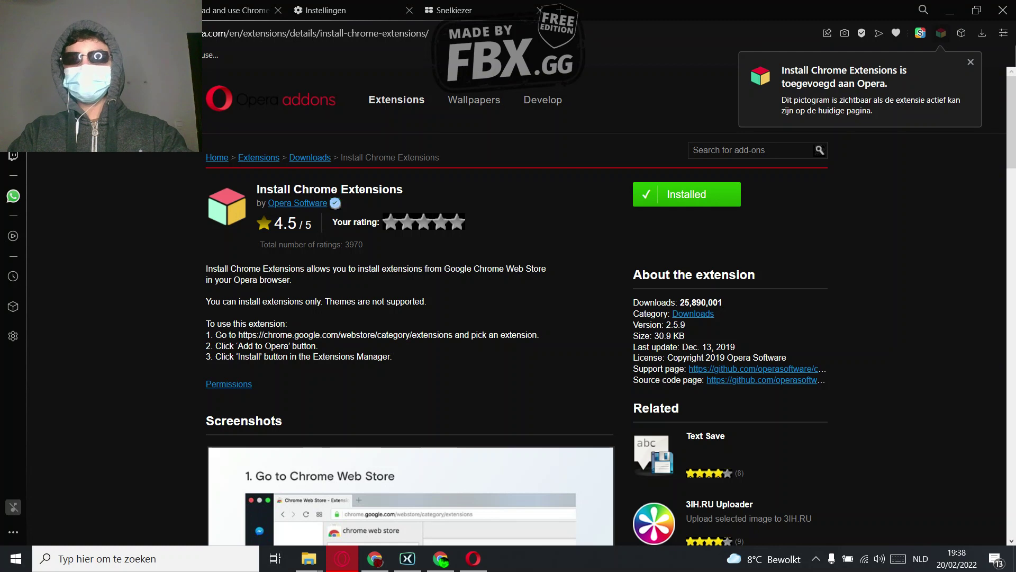
click(940, 33)
key(Escape)
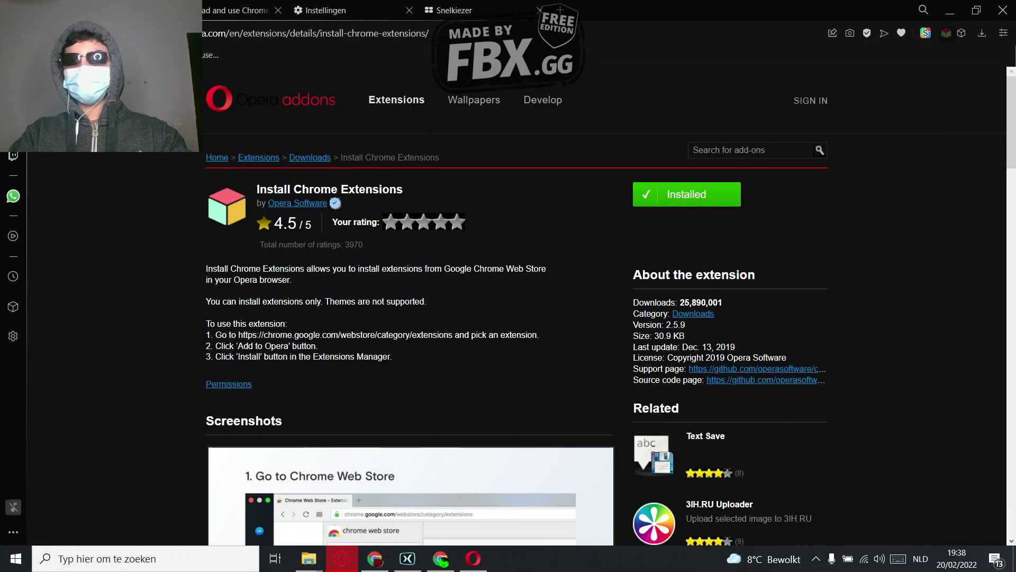
click(960, 33)
click(895, 159)
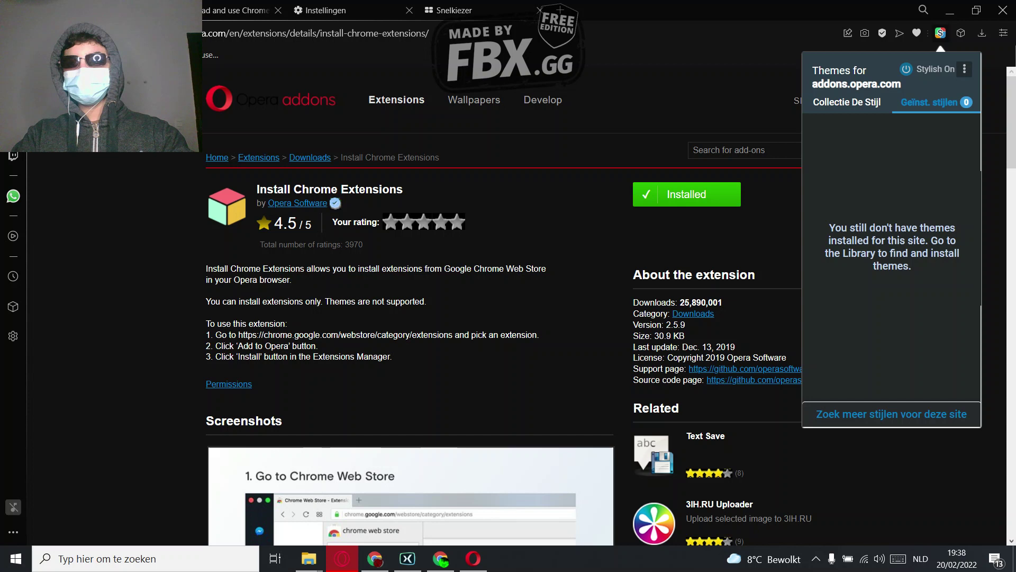
click(961, 33)
click(954, 132)
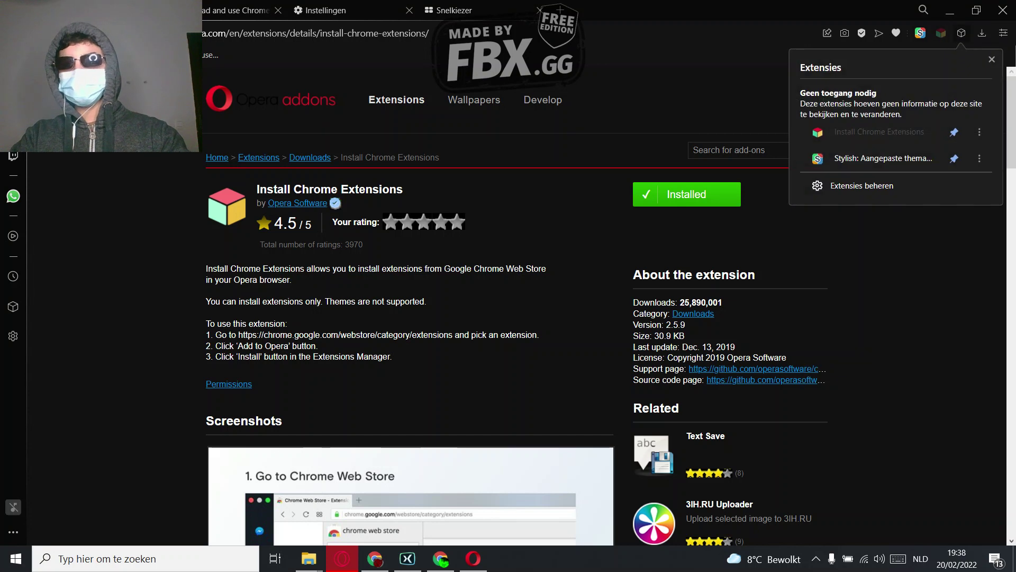
key(Escape)
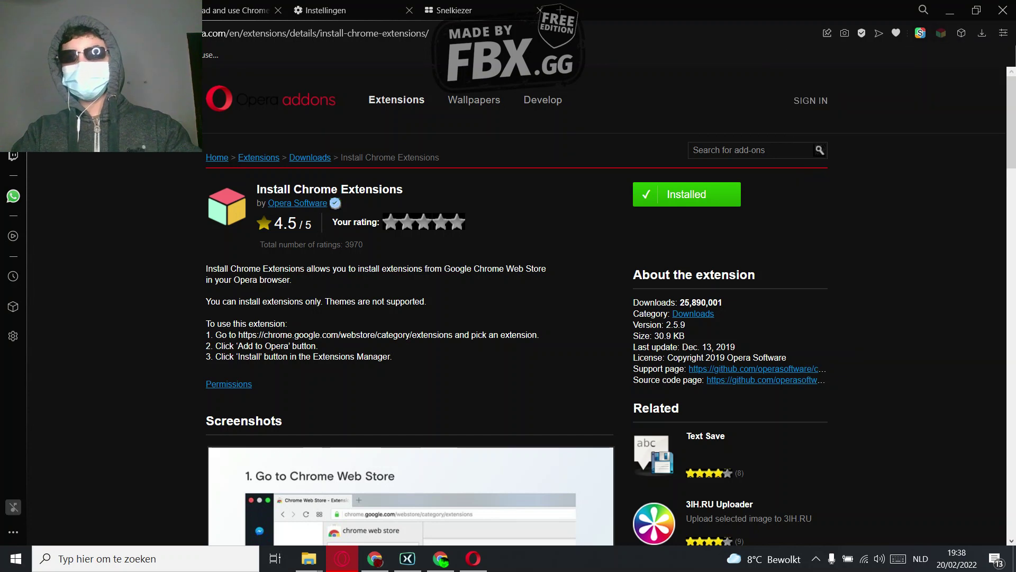
Step: Switch to Google Chrome and open the extensions section of the Chrome Web Store
click(374, 558)
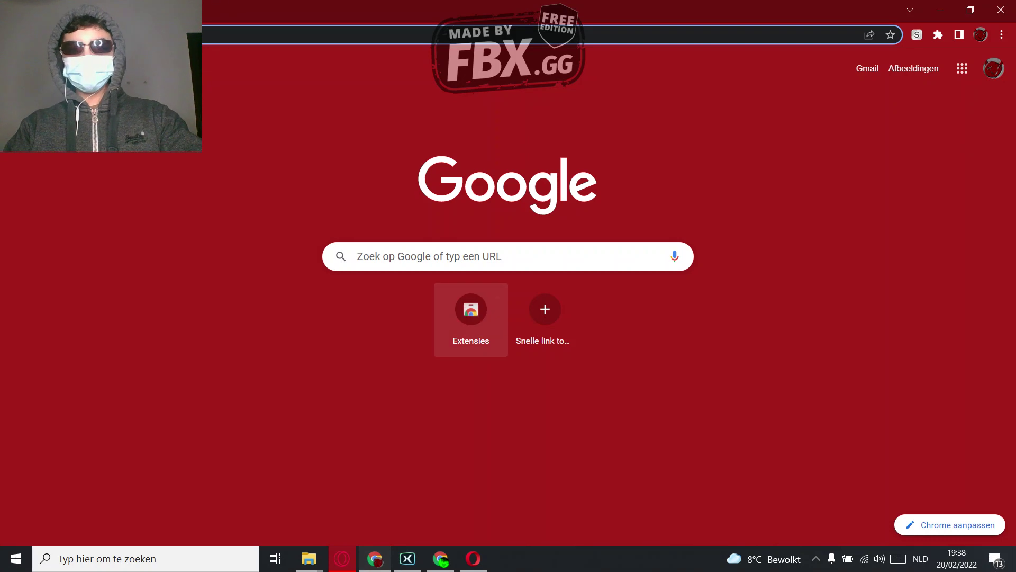
click(471, 309)
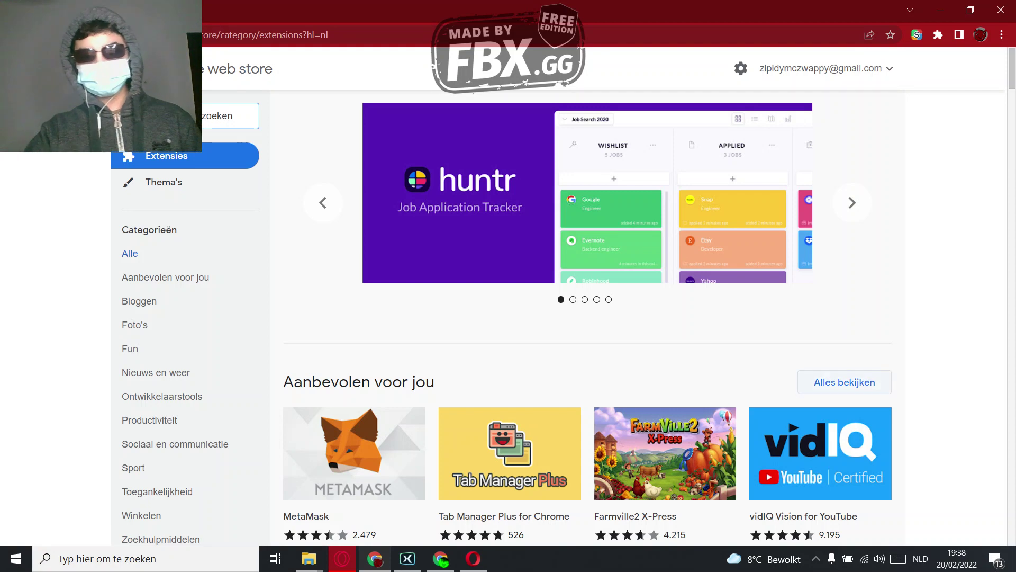
Step: Browse the featured extension categories in the Chrome Web Store for an extension to install
scroll(587, 318, down, 9)
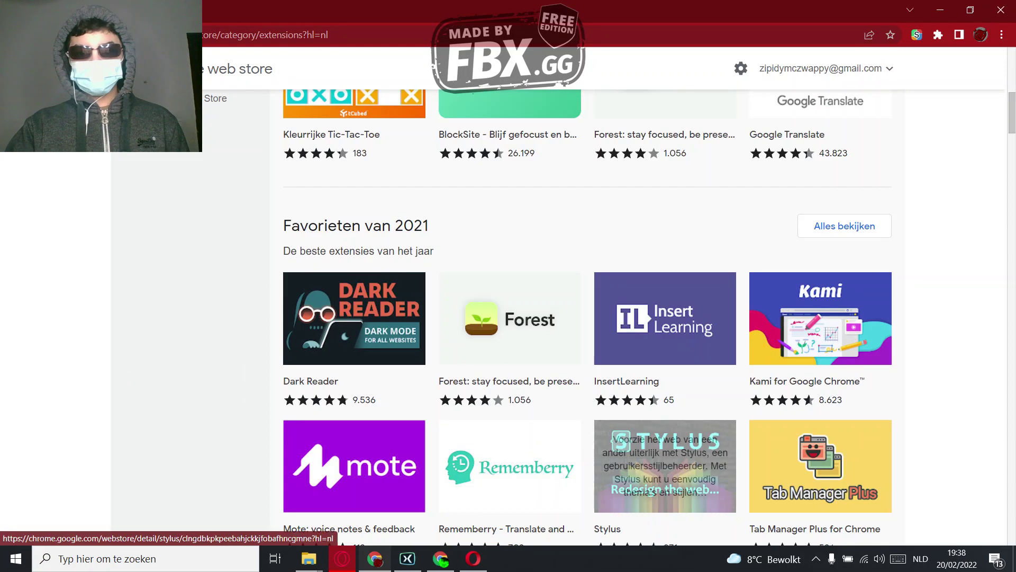
scroll(664, 466, down, 4)
scroll(508, 211, down, 10)
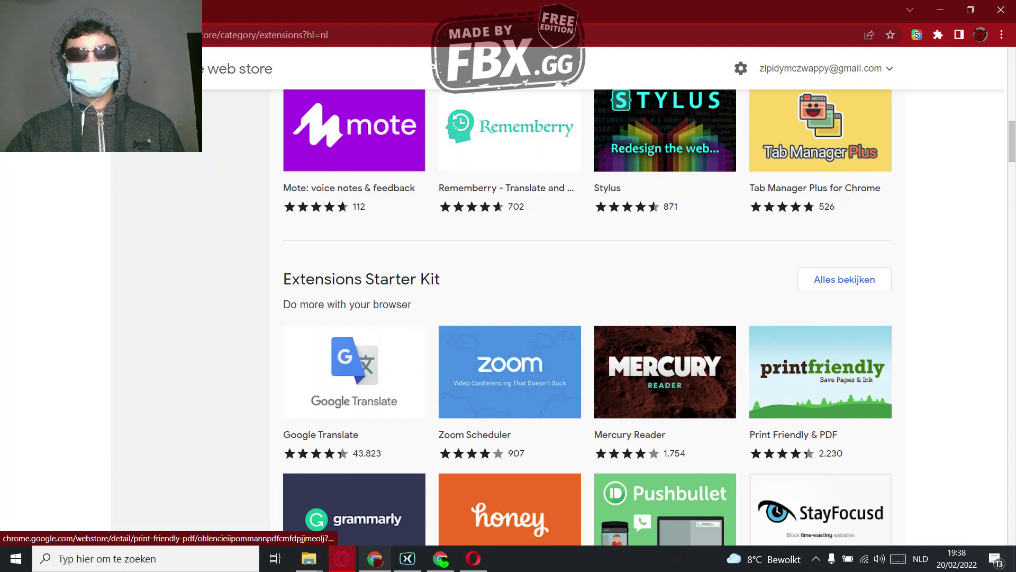
scroll(509, 211, down, 16)
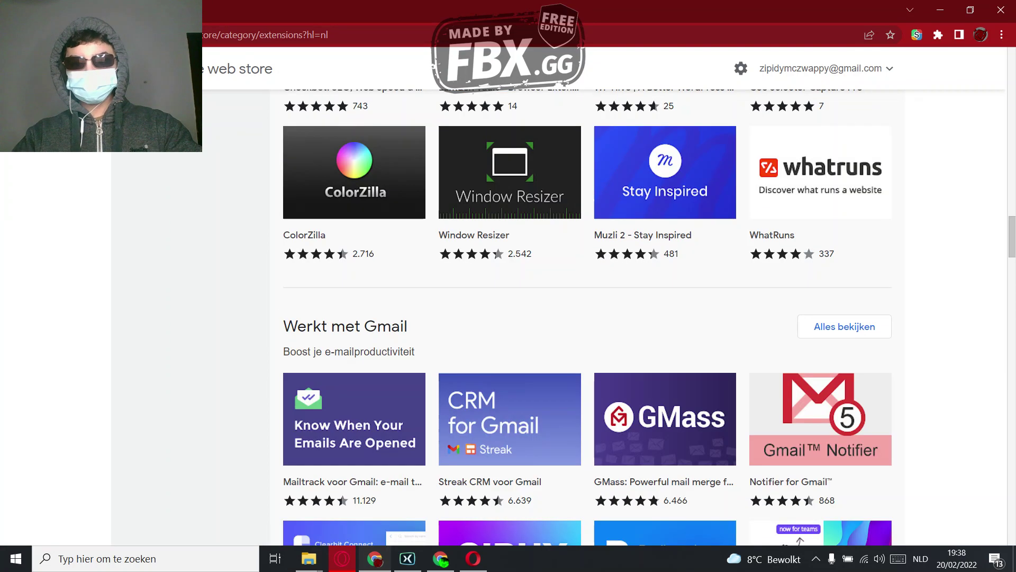
scroll(820, 360, down, 9)
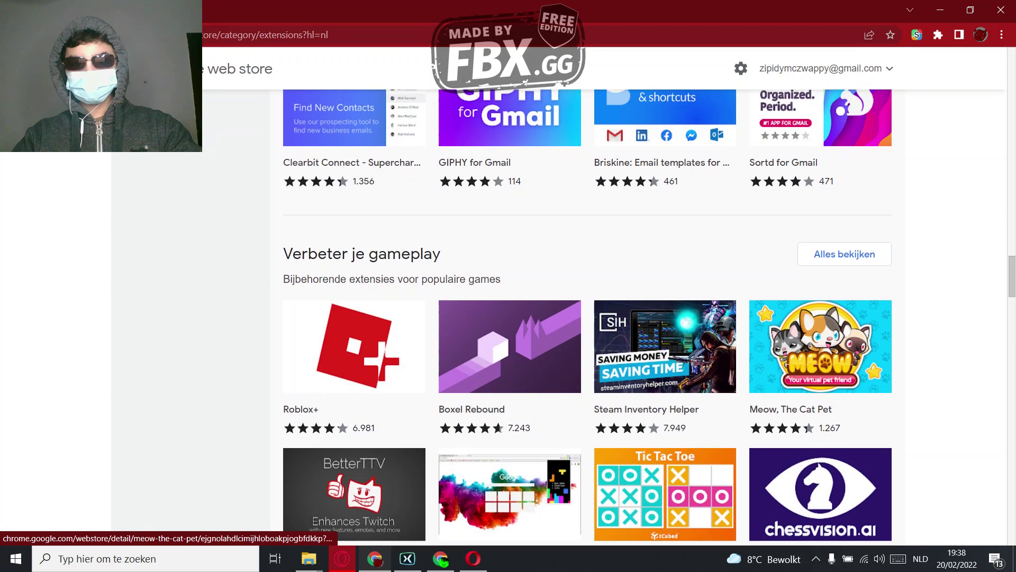
scroll(821, 360, down, 4)
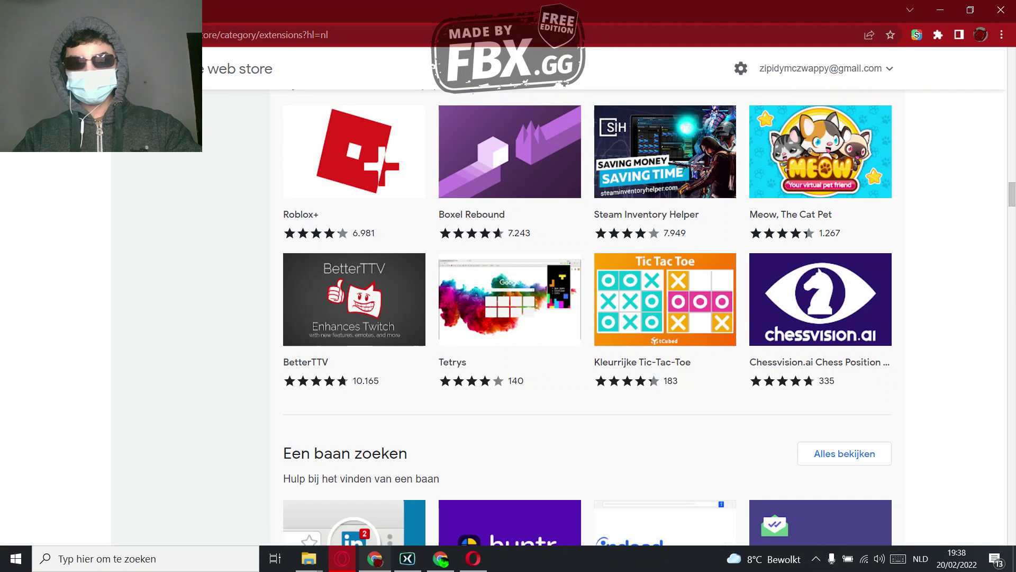
scroll(820, 359, down, 5)
scroll(820, 360, down, 6)
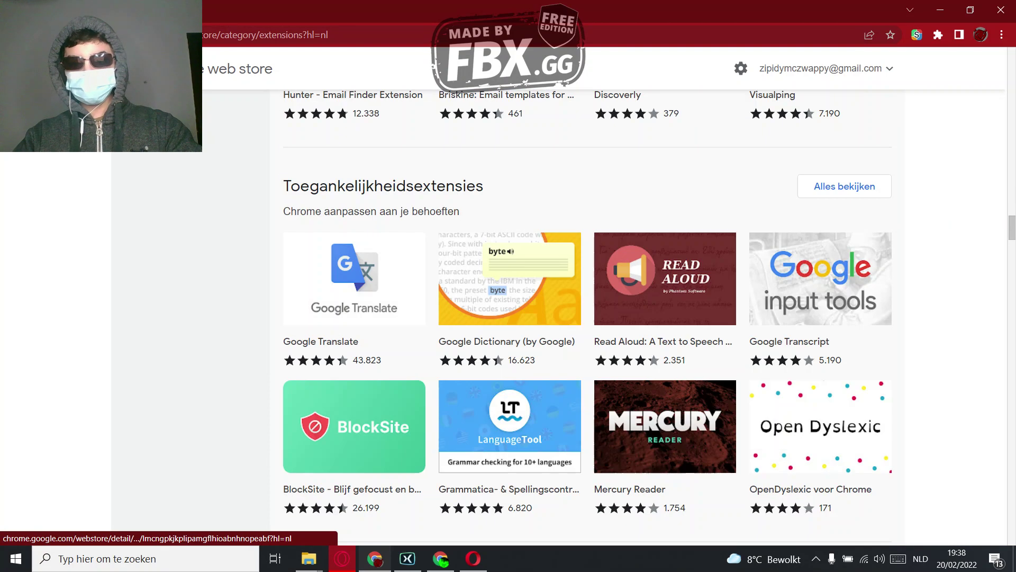
scroll(820, 360, down, 5)
scroll(821, 360, down, 8)
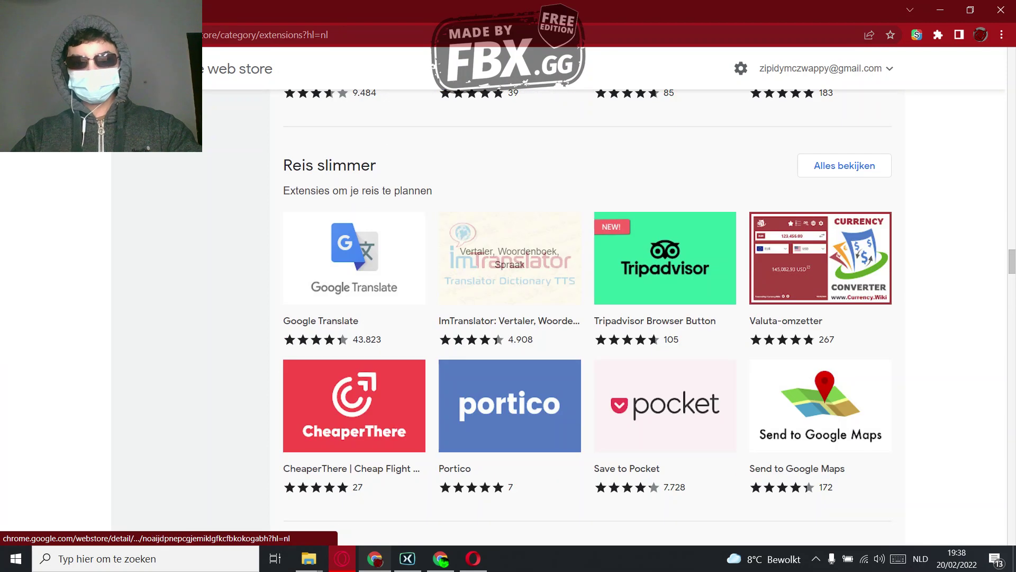
scroll(820, 359, up, 15)
scroll(820, 359, up, 17)
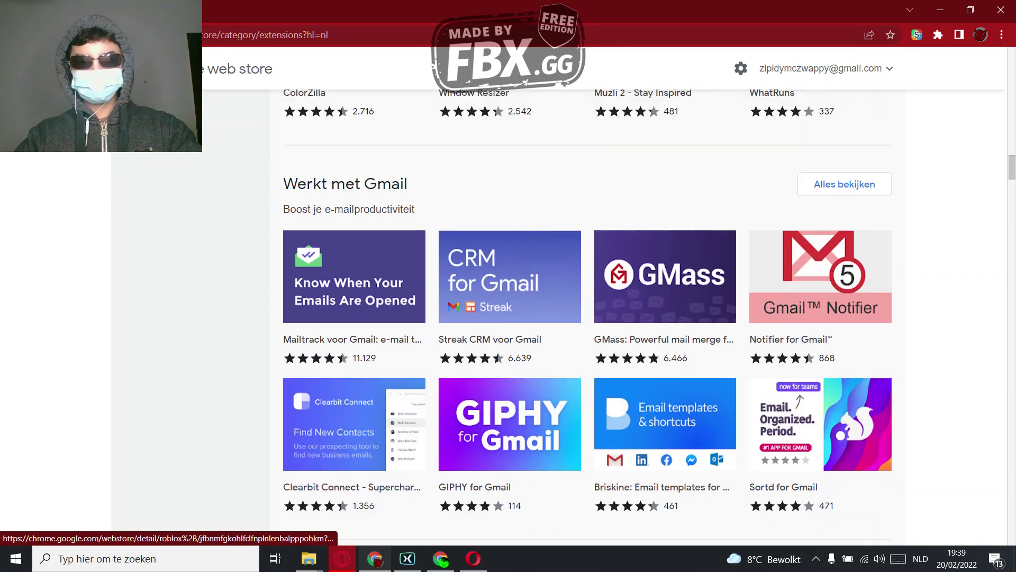
scroll(820, 360, down, 12)
scroll(354, 212, down, 12)
scroll(353, 212, up, 4)
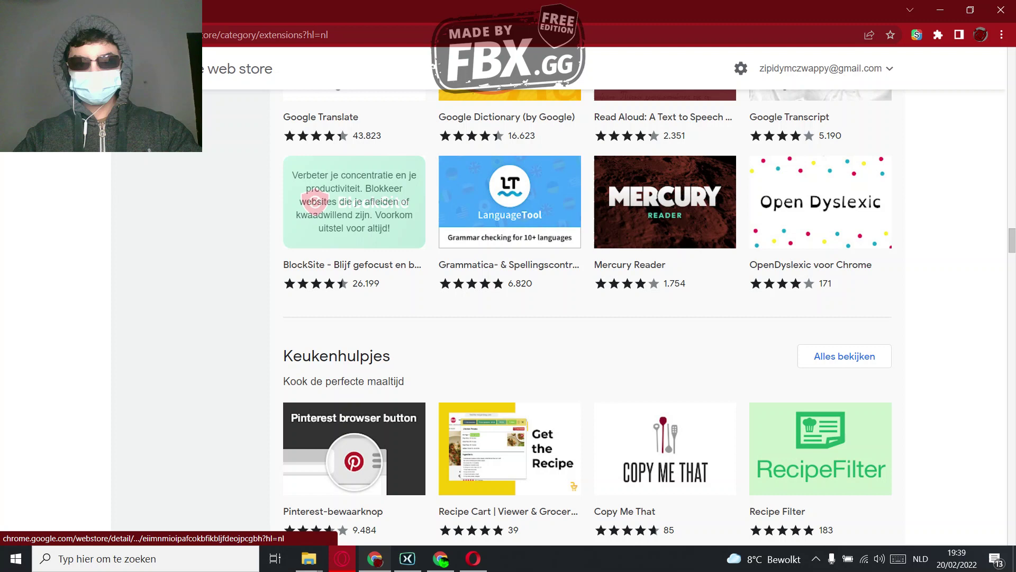
Step: Copy the web address of the Google Translate store page and load it in the Speed Dial tab of Opera GX
click(354, 212)
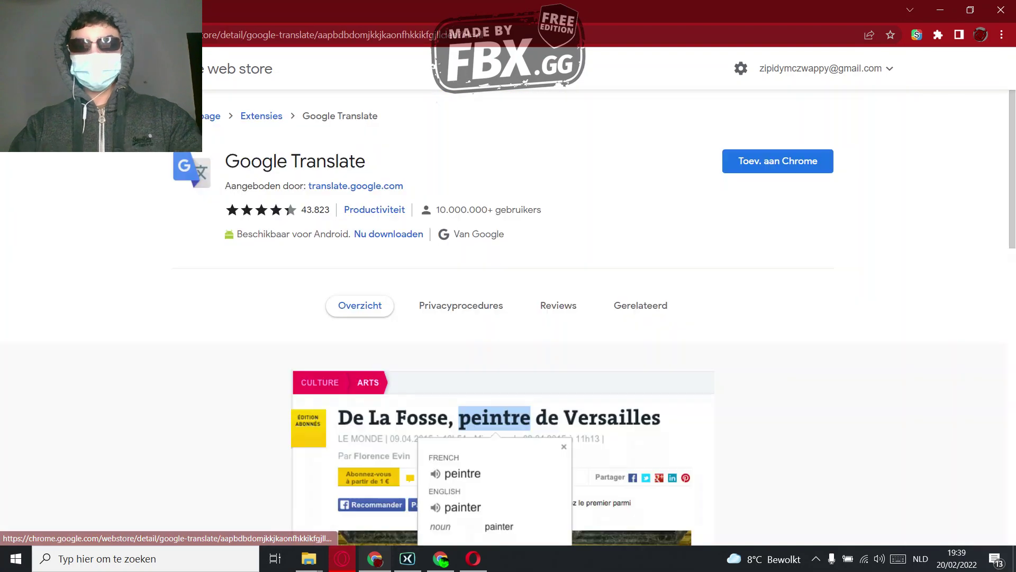
click(342, 35)
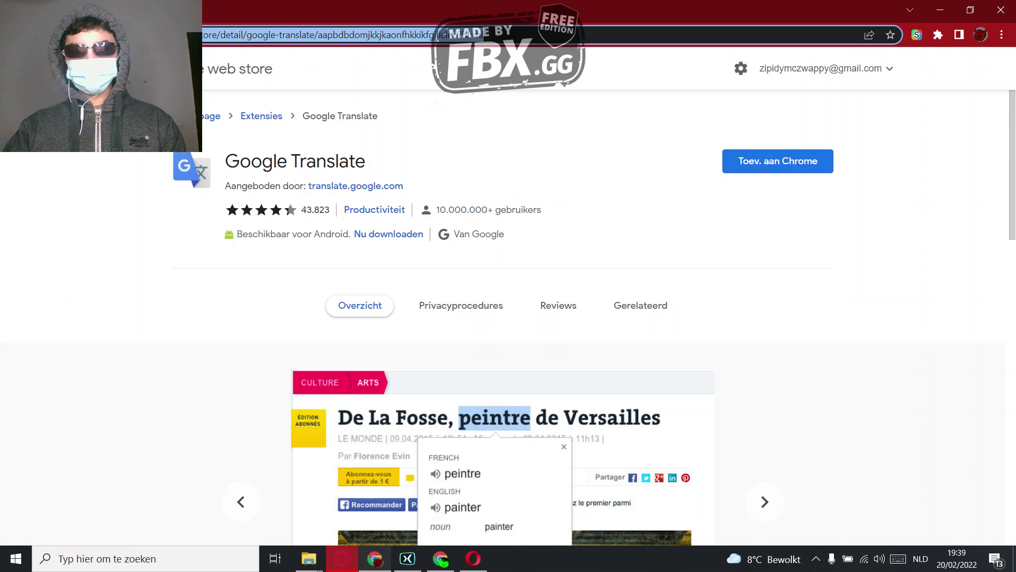
click(342, 558)
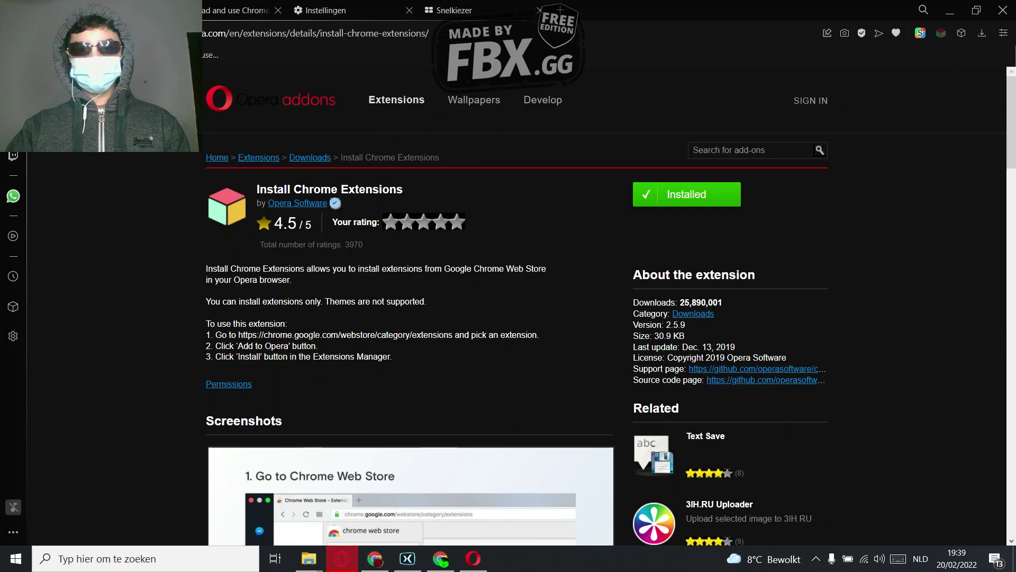
click(479, 10)
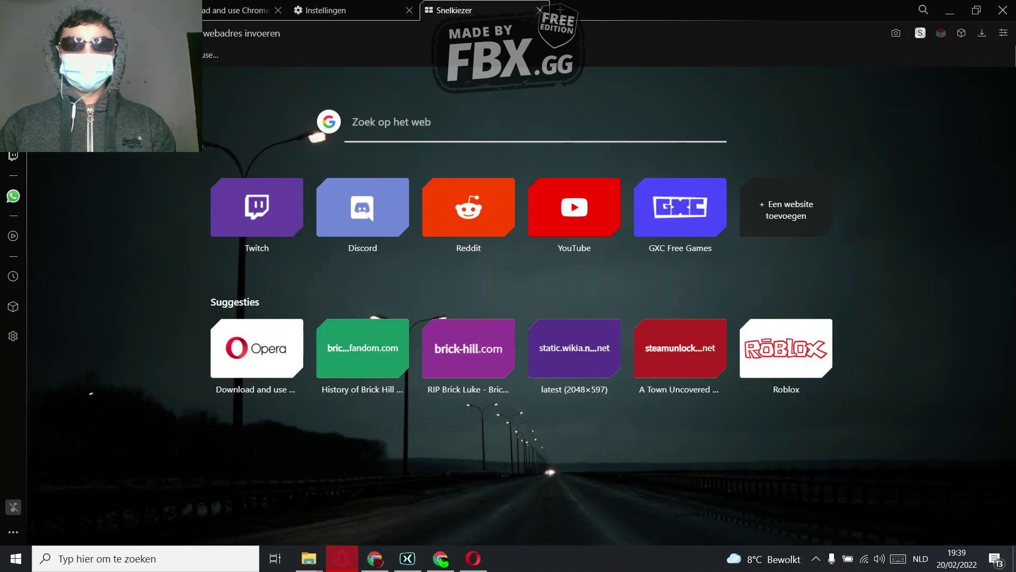
text(https://chrome.google.com/webstore/detail/google-translate/aapbdbdomjkkjkaonfhkkikfgjllcleb)
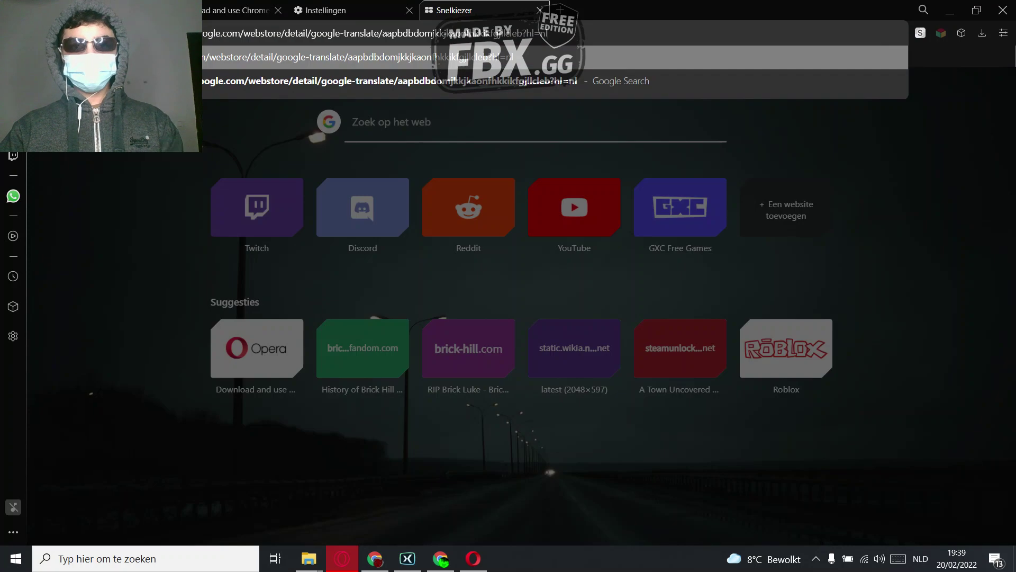
key(Return)
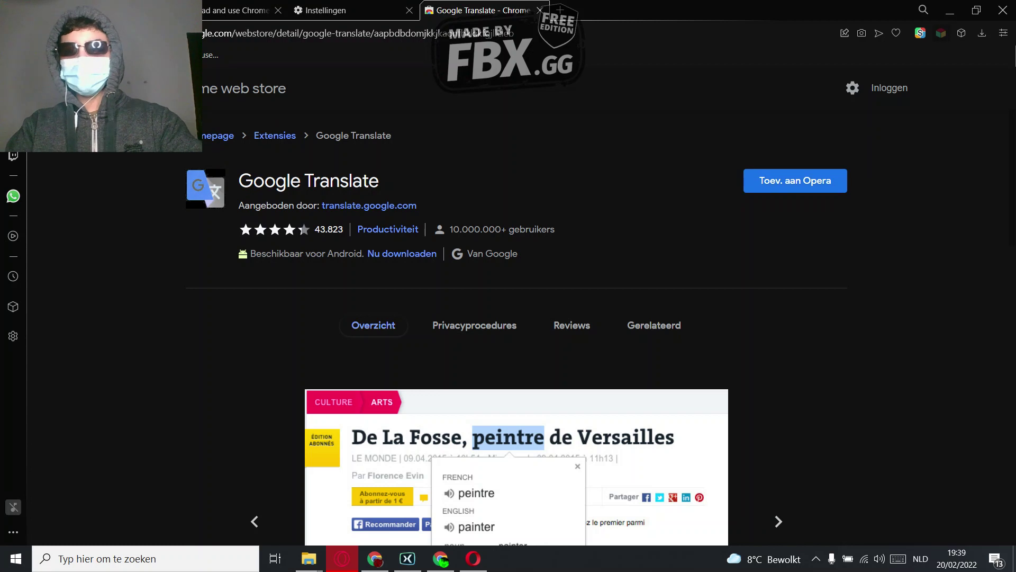
Step: Add the Google Translate extension to Opera, confirm its installation, and unpin it from the browser's toolbar
click(795, 180)
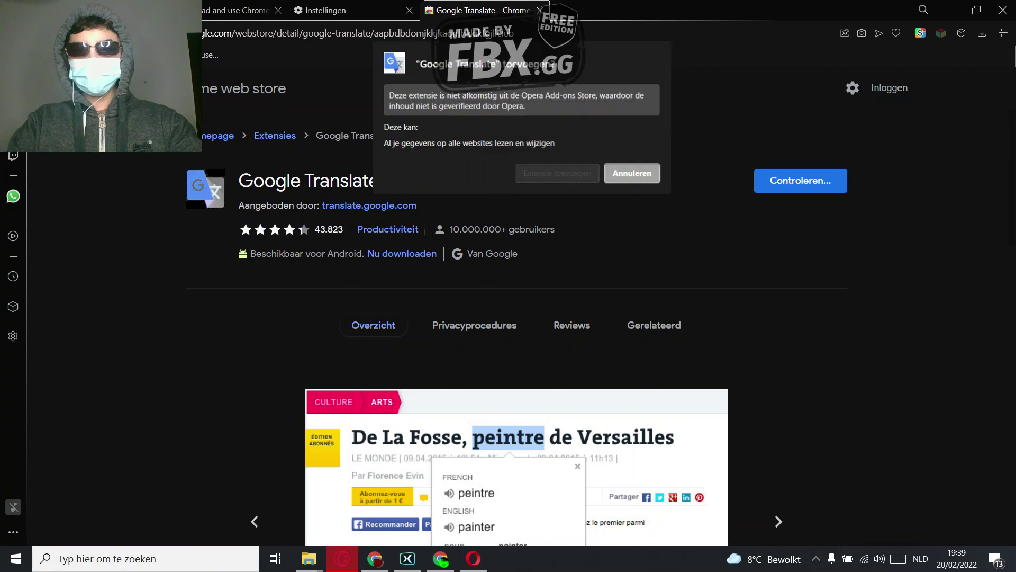
click(557, 173)
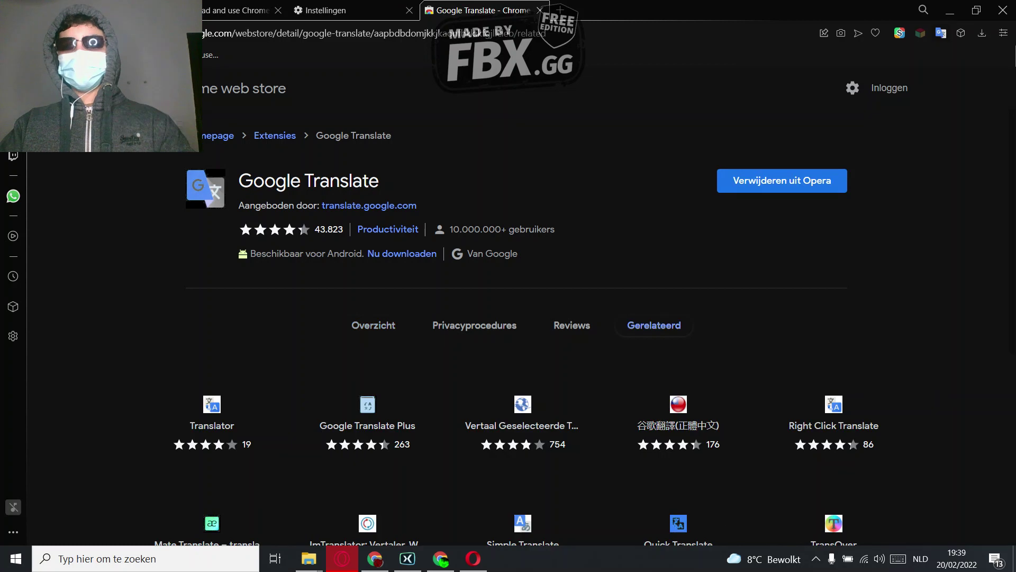
click(940, 33)
click(940, 32)
right_click(936, 38)
click(862, 102)
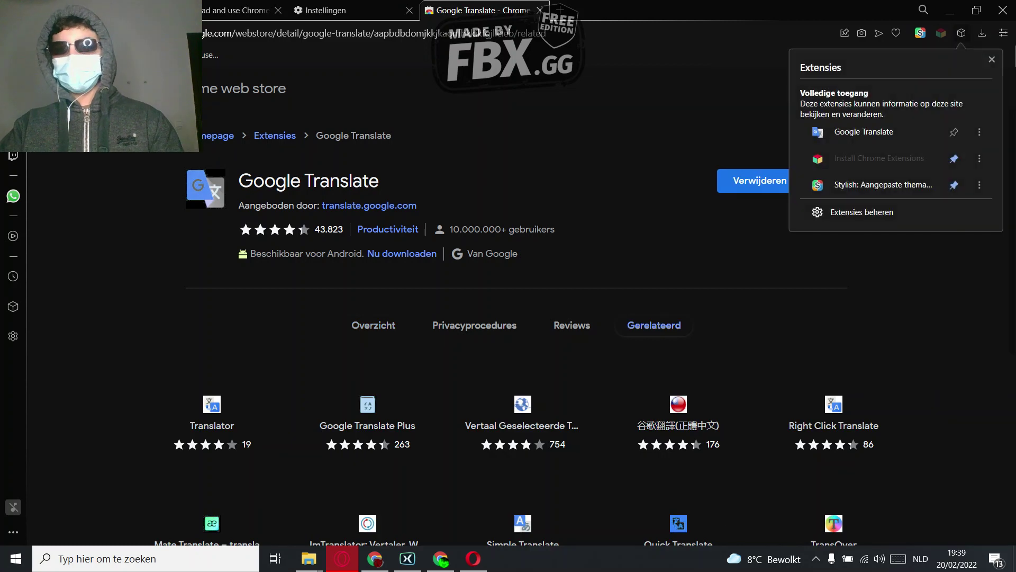
key(Escape)
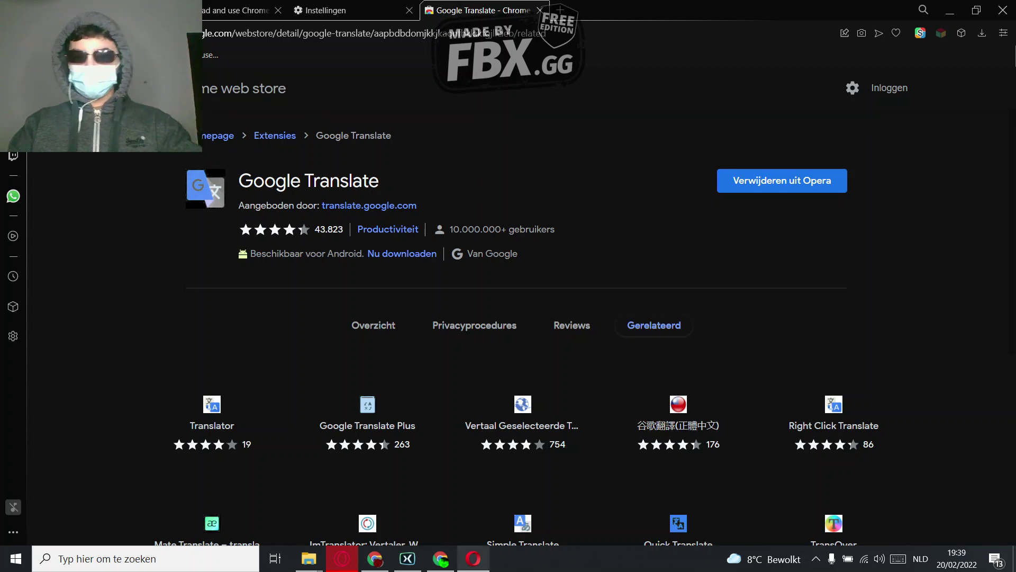
Step: Switch to a regular Opera window, search the web for "opera addons", accept Google's cookie terms, and open the Opera add-ons site
key(ctrl+n)
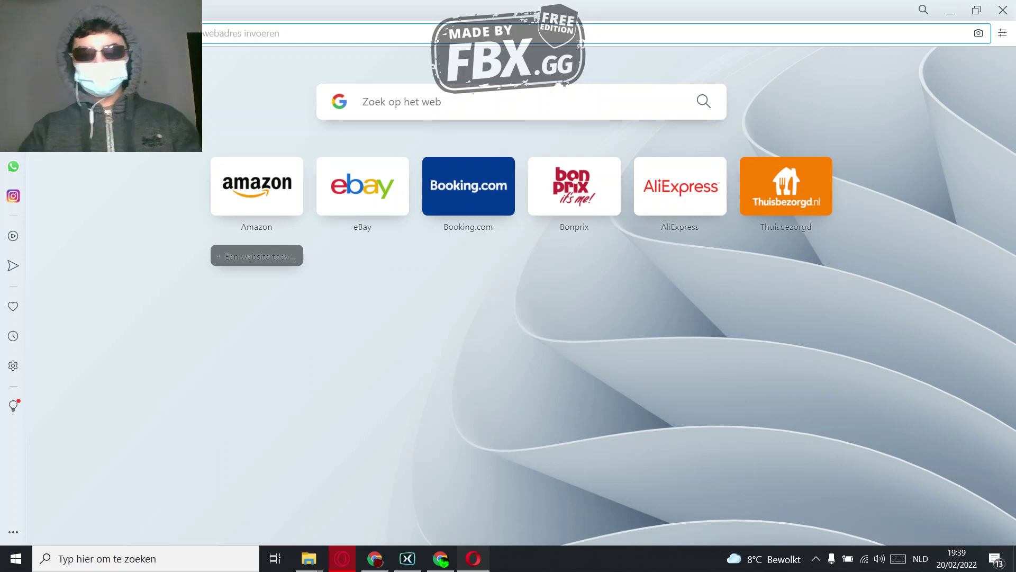
text(opera)
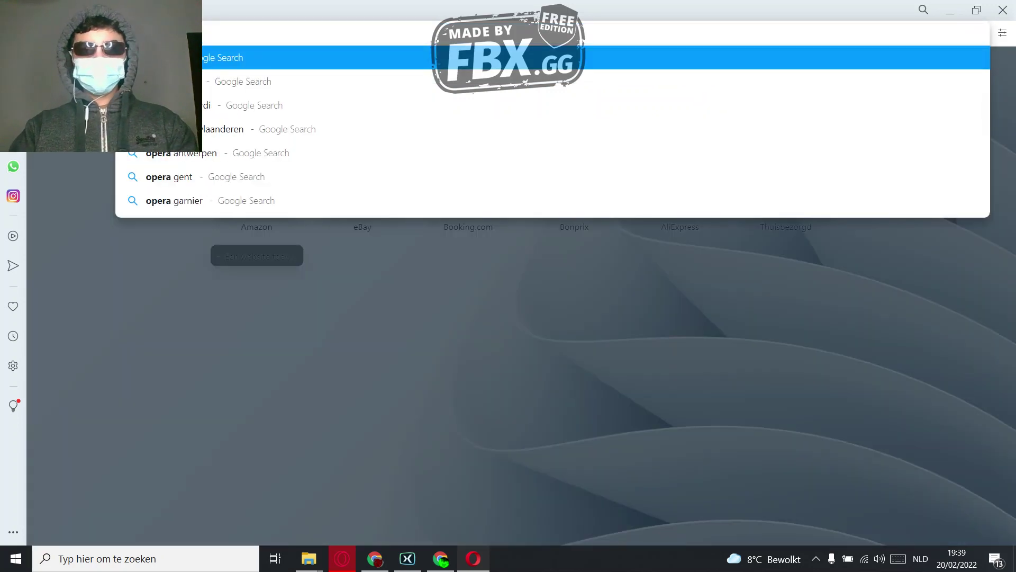
text( addons)
key(Return)
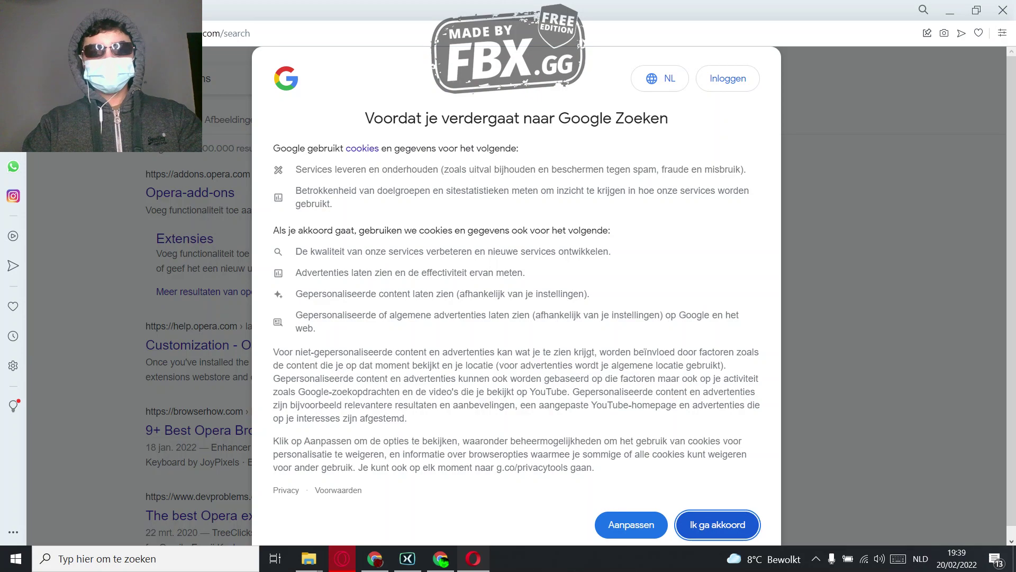
click(717, 523)
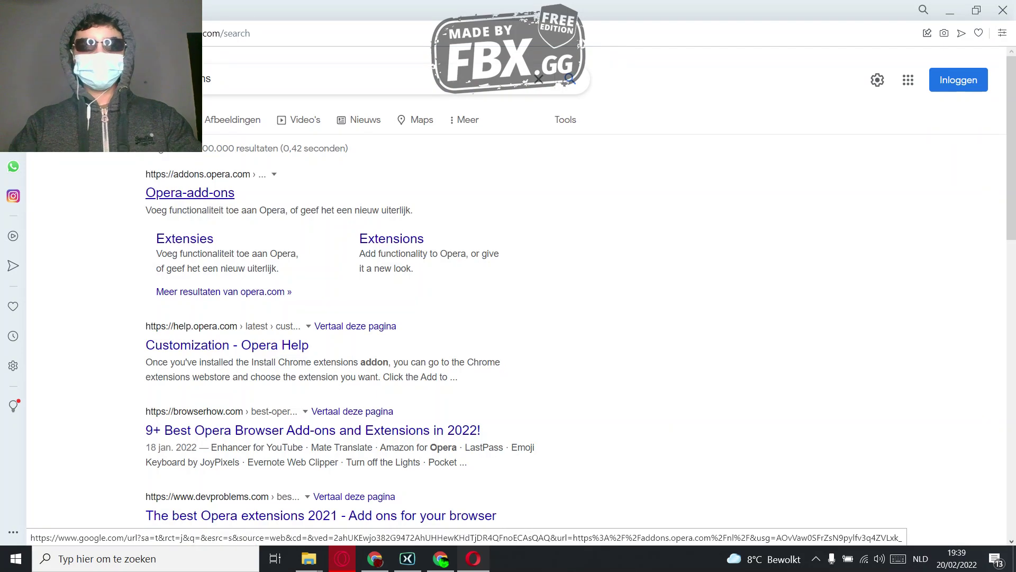
click(190, 193)
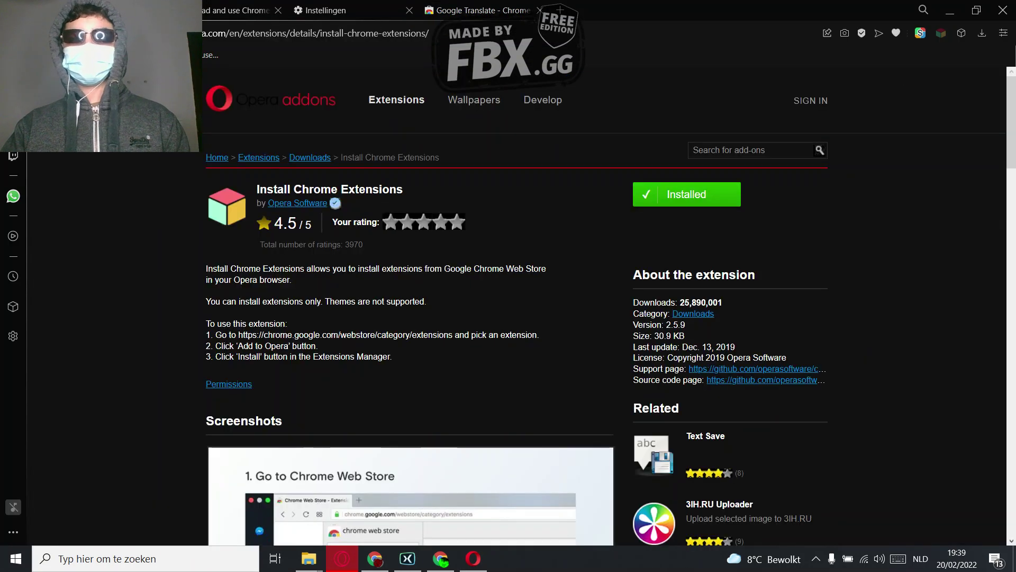
Step: Copy the title "Install Chrome Extensions" from the Opera GX add-on page and search for it on the add-ons site in regular Opera
drag(257, 189, 402, 189)
right_click(402, 189)
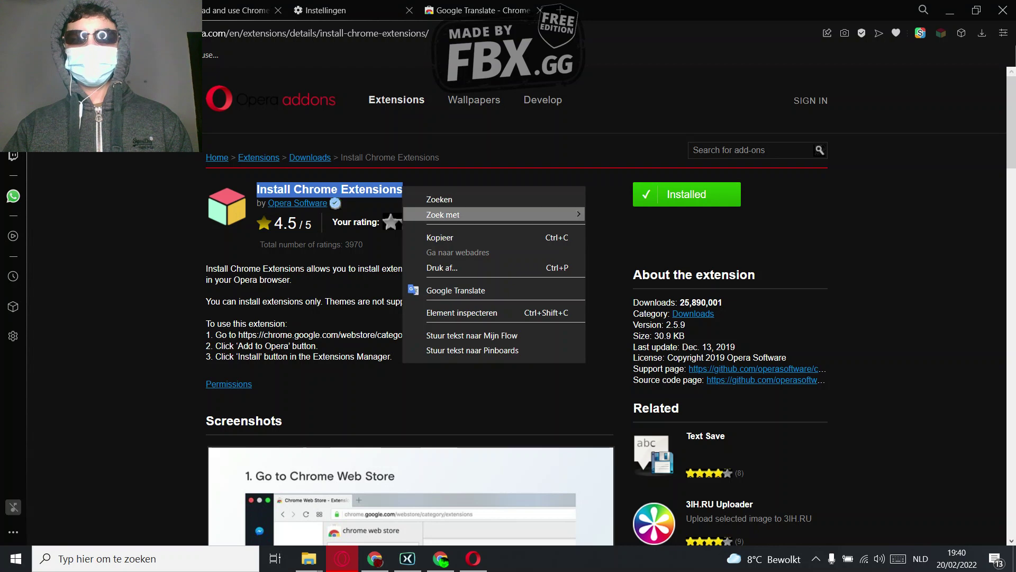
click(440, 237)
click(473, 558)
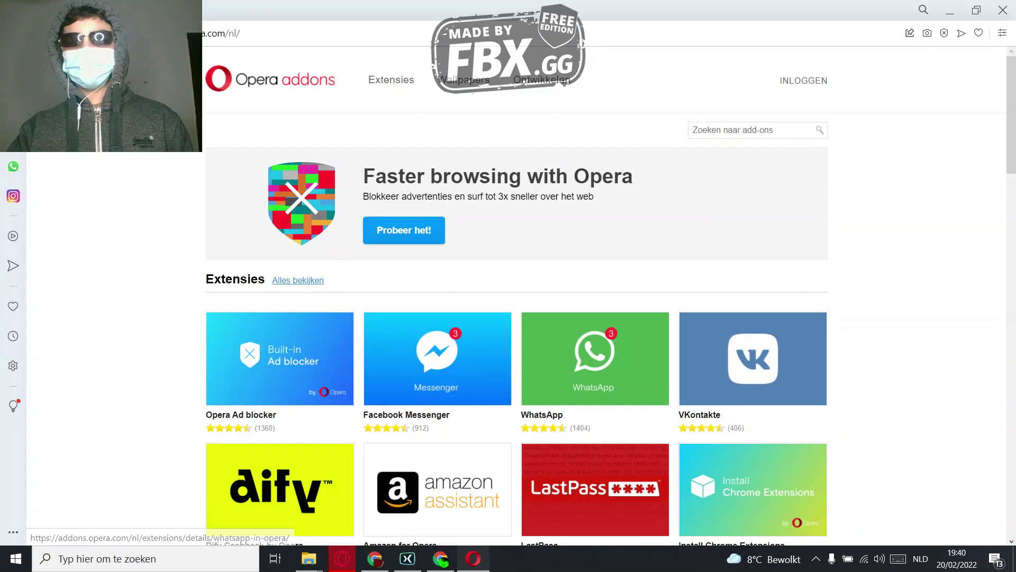
click(750, 130)
key(ctrl+v)
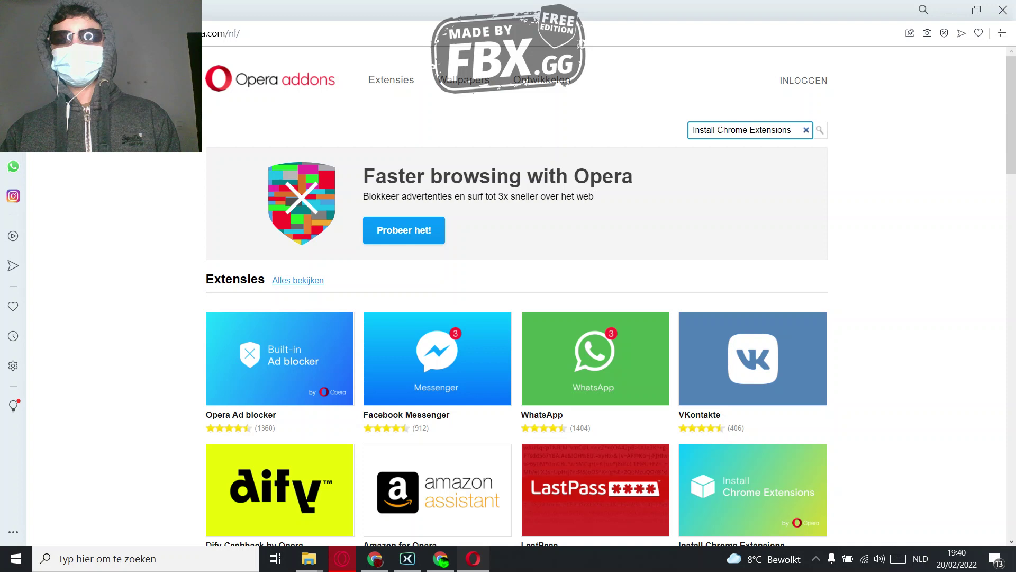
key(Return)
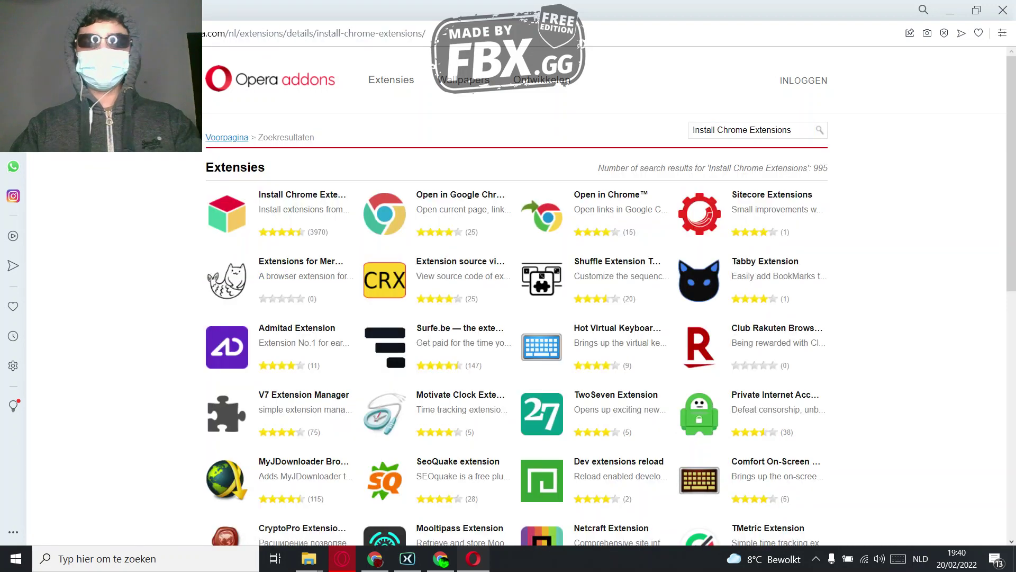
Step: Add the Install Chrome Extensions add-on to regular Opera, pin it to the toolbar, and open a new tab
click(719, 174)
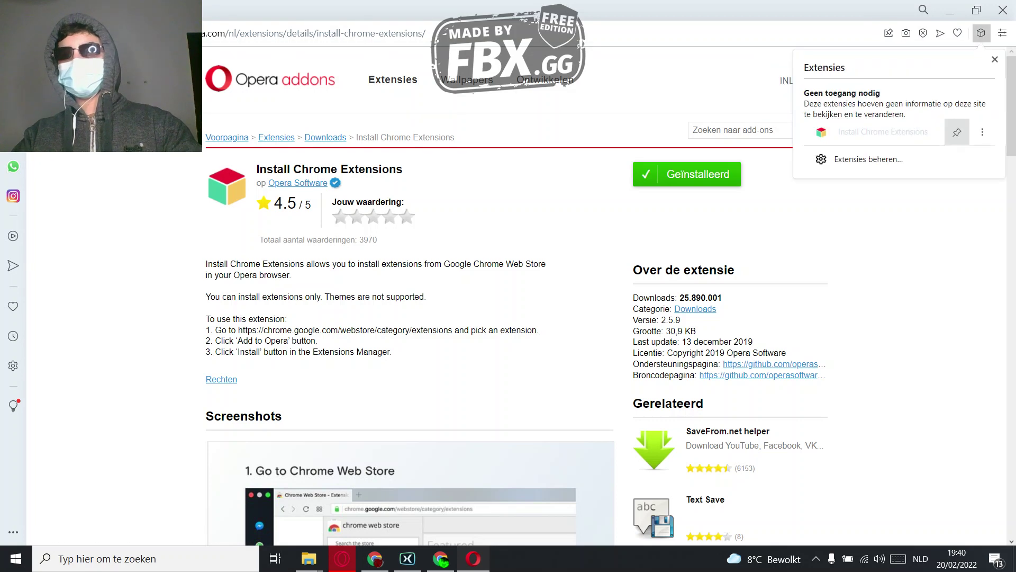
click(957, 132)
key(Escape)
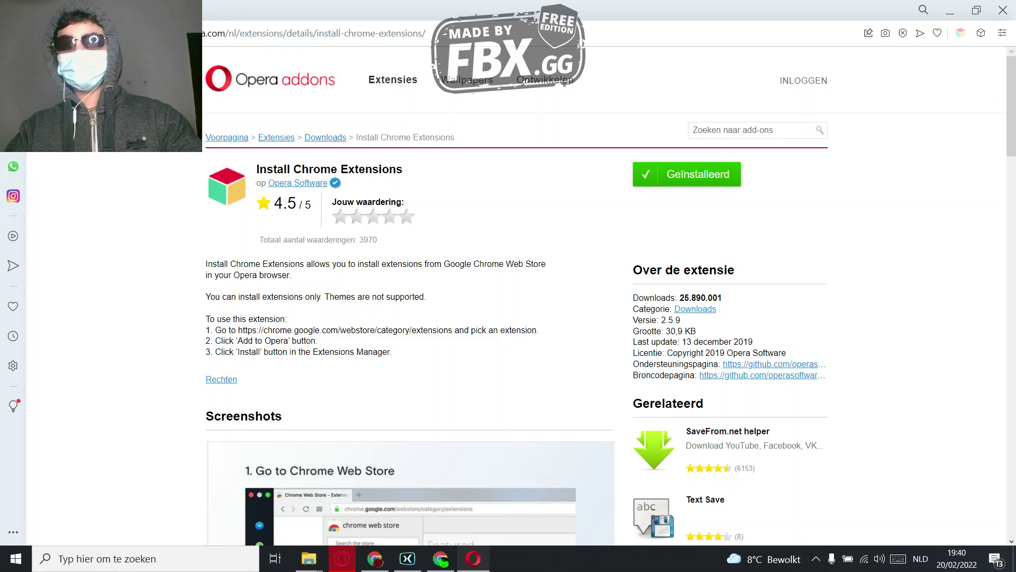
key(ctrl+t)
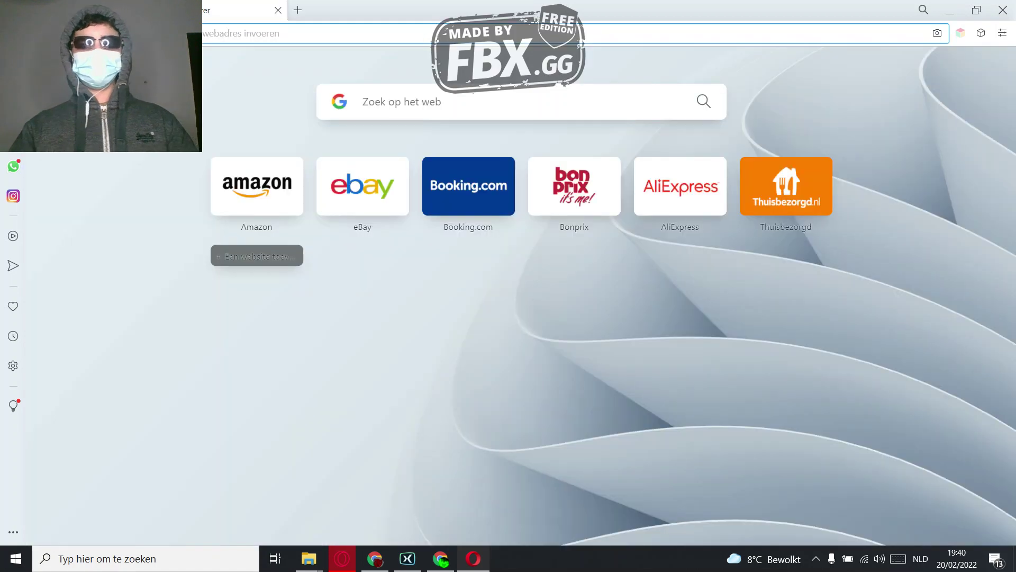
key(ctrl+v)
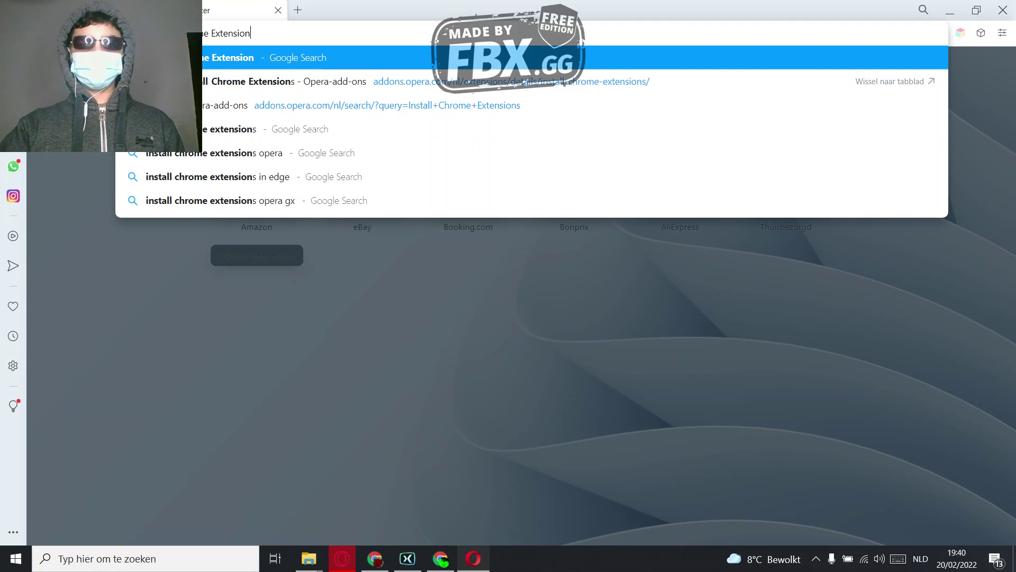
key(BackSpace)
key(BackSpace)
key(BackSpace)
key(BackSpace)
key(BackSpace)
key(BackSpace)
key(BackSpace)
key(BackSpace)
key(BackSpace)
key(BackSpace)
key(BackSpace)
key(BackSpace)
key(BackSpace)
key(BackSpace)
key(BackSpace)
key(BackSpace)
key(BackSpace)
key(BackSpace)
key(BackSpace)
key(BackSpace)
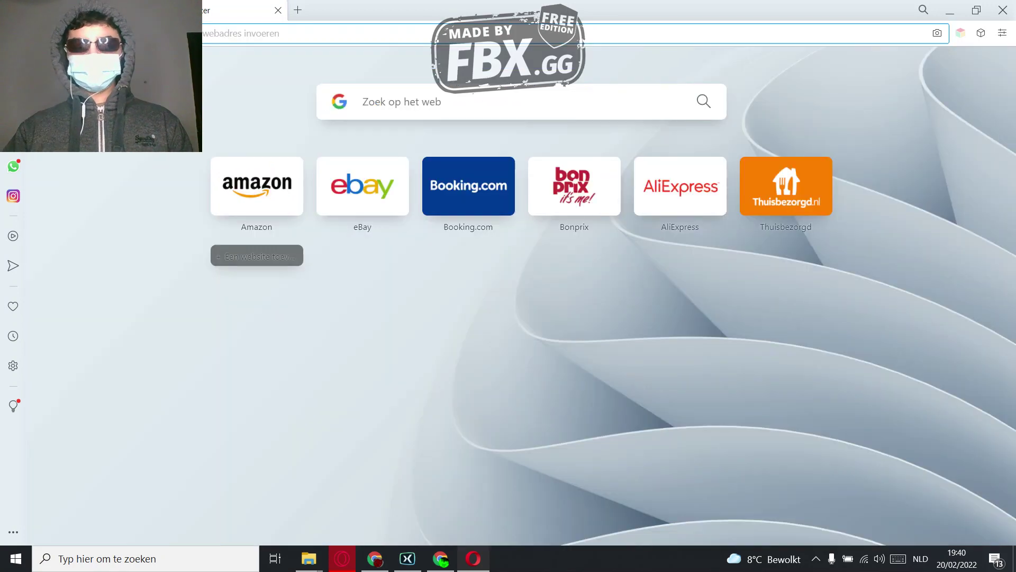
Step: Copy the Google Translate store page's address from Chrome and load it in the blank tab of regular Opera
click(375, 558)
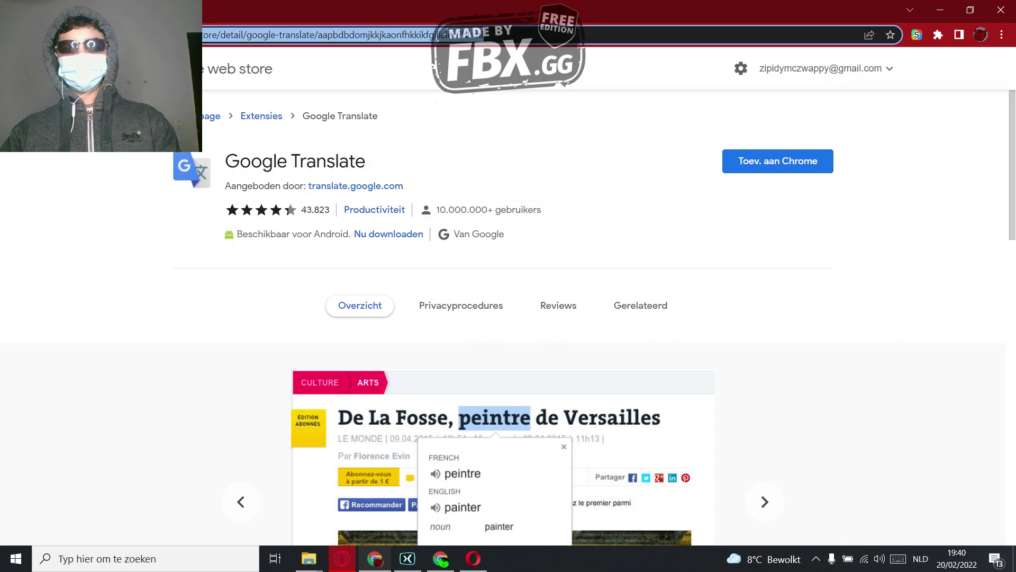
click(473, 558)
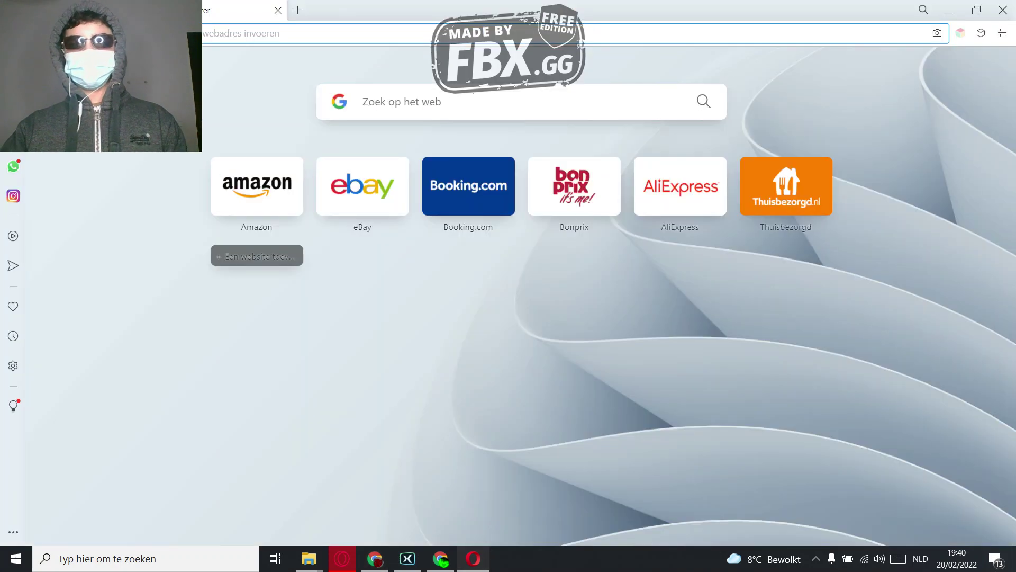
key(ctrl+v)
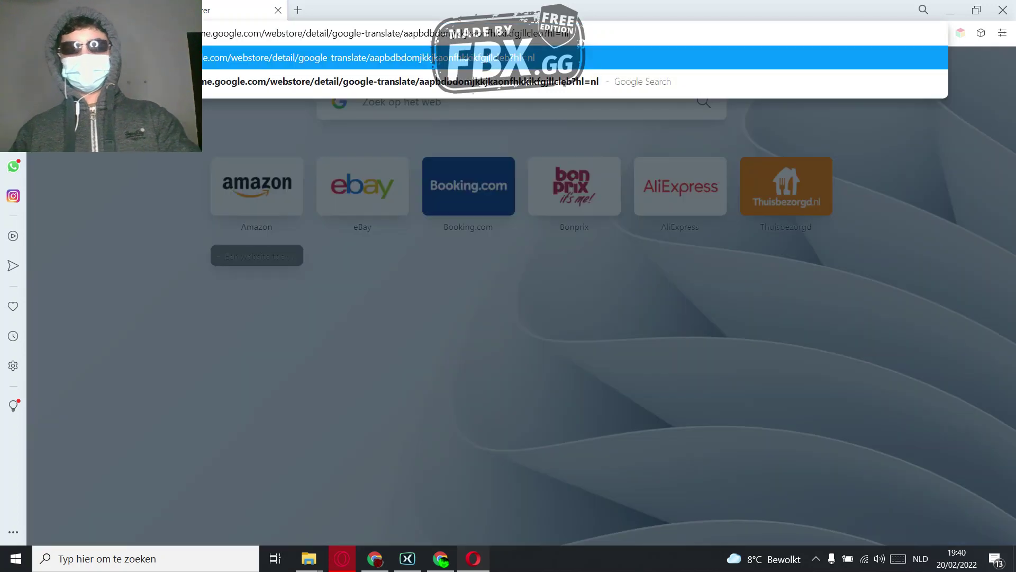
text(\)
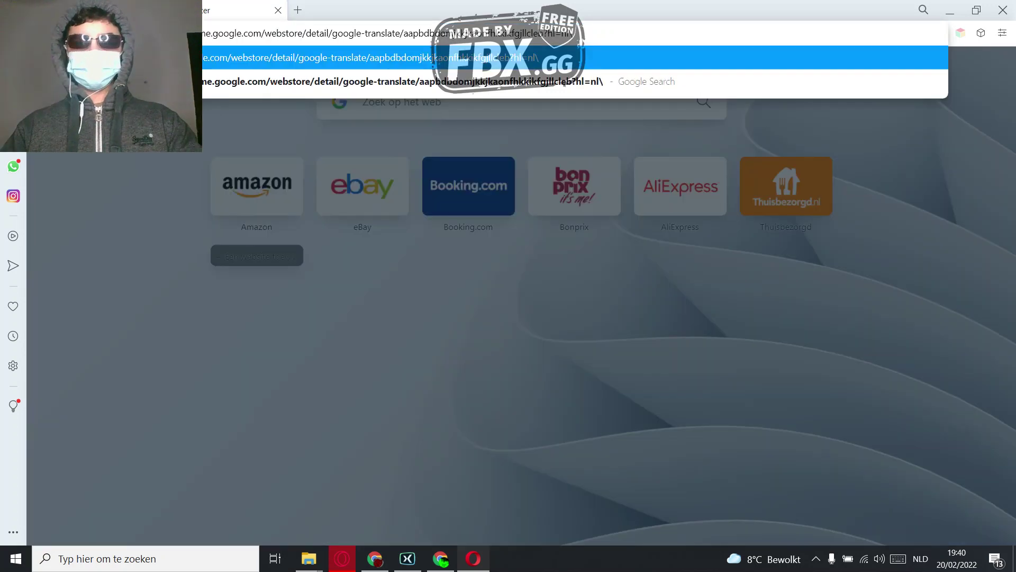
key(Return)
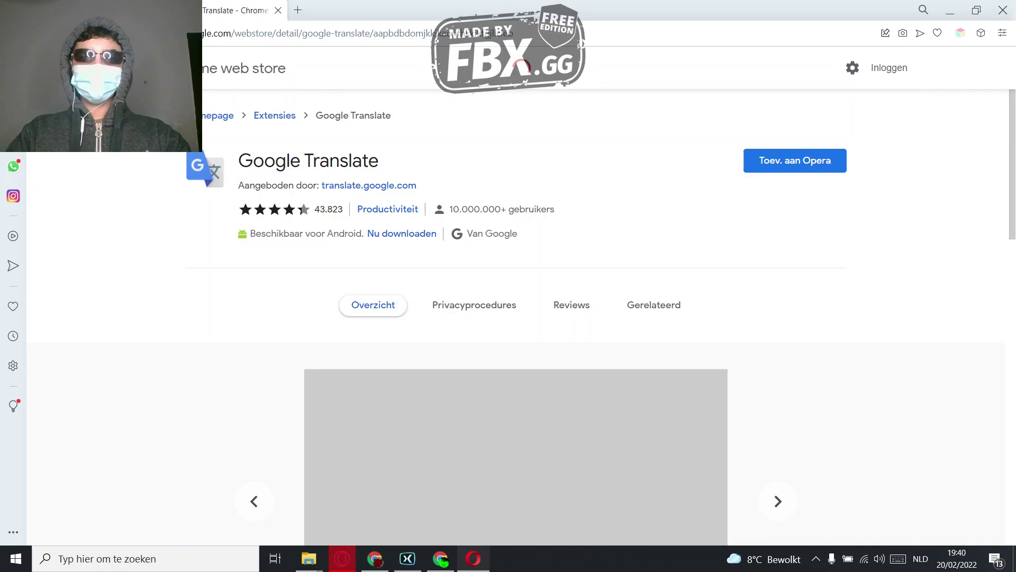
Step: Add the Google Translate extension to Opera, confirm its installation, and try its translation popup
scroll(516, 318, down, 6)
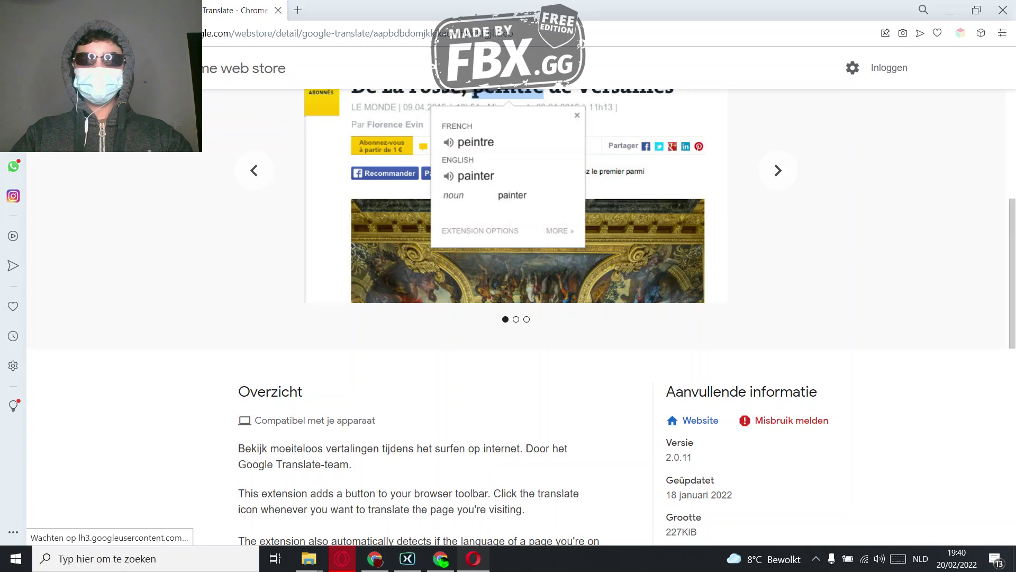
scroll(516, 318, down, 5)
scroll(516, 318, up, 11)
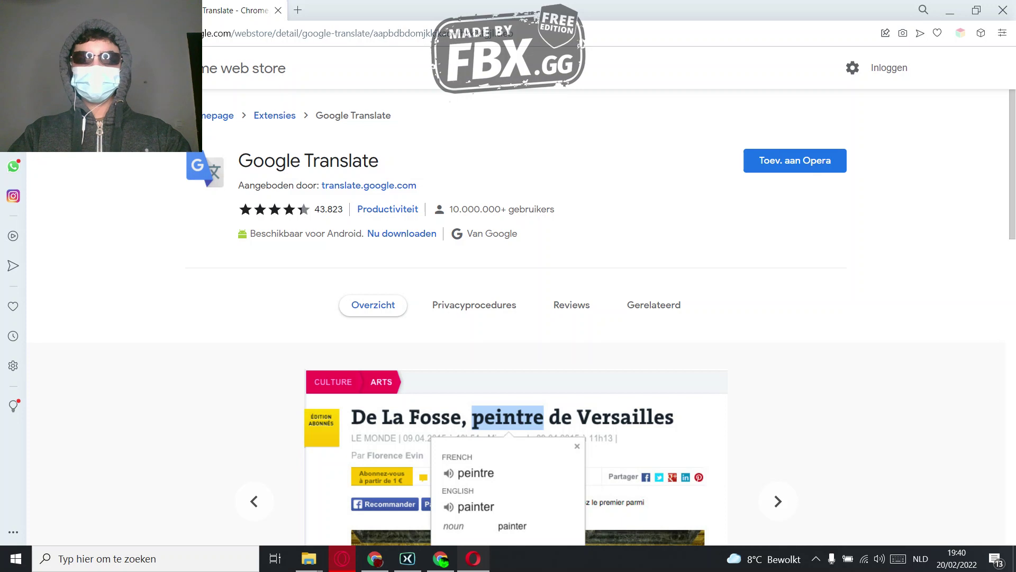
click(794, 160)
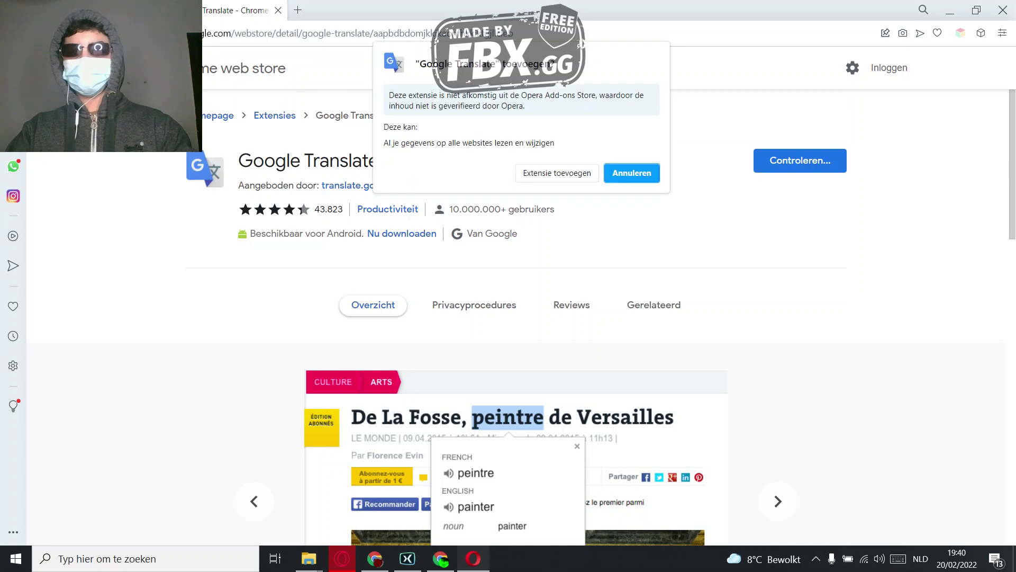
click(556, 172)
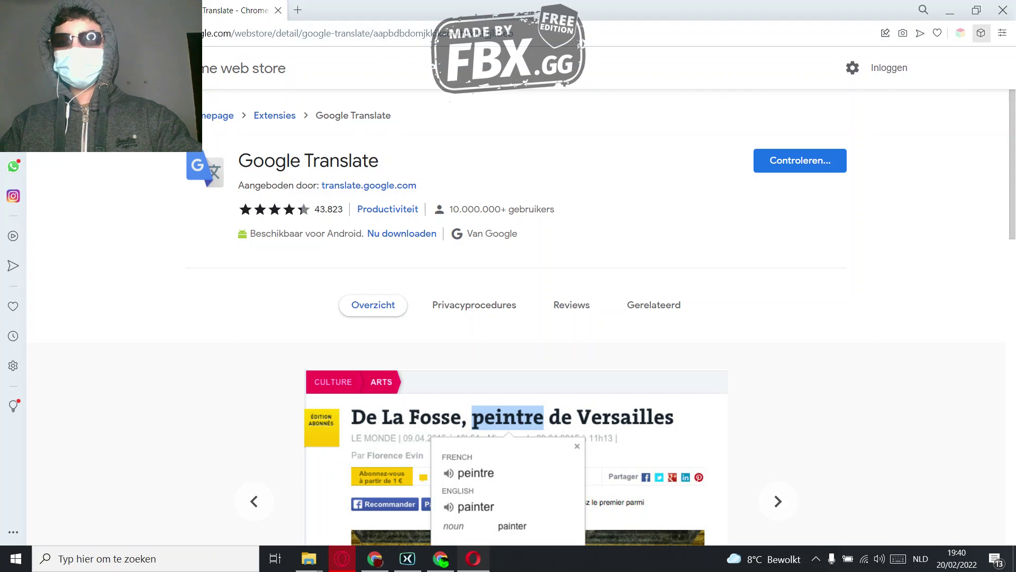
click(960, 33)
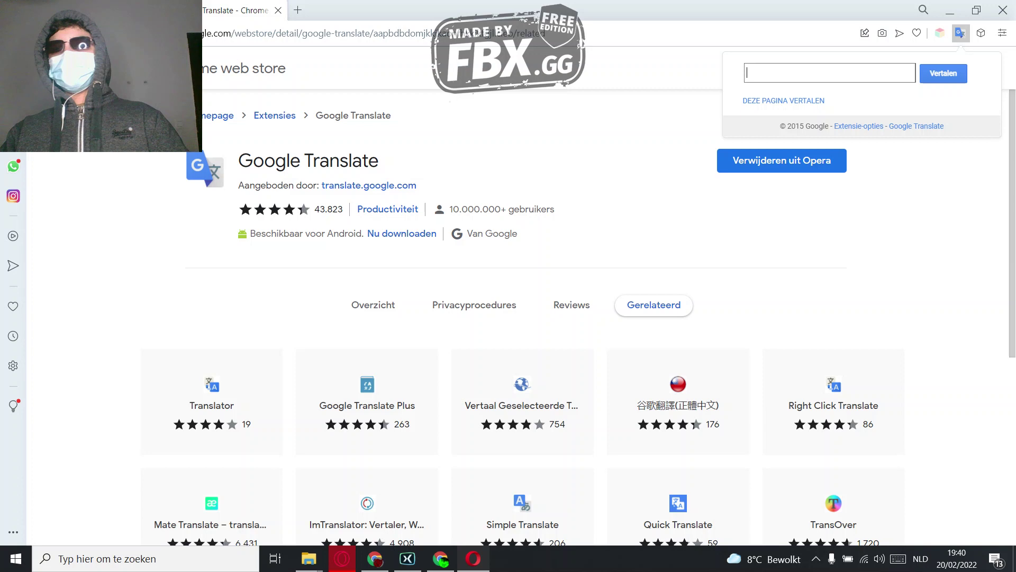
key(Escape)
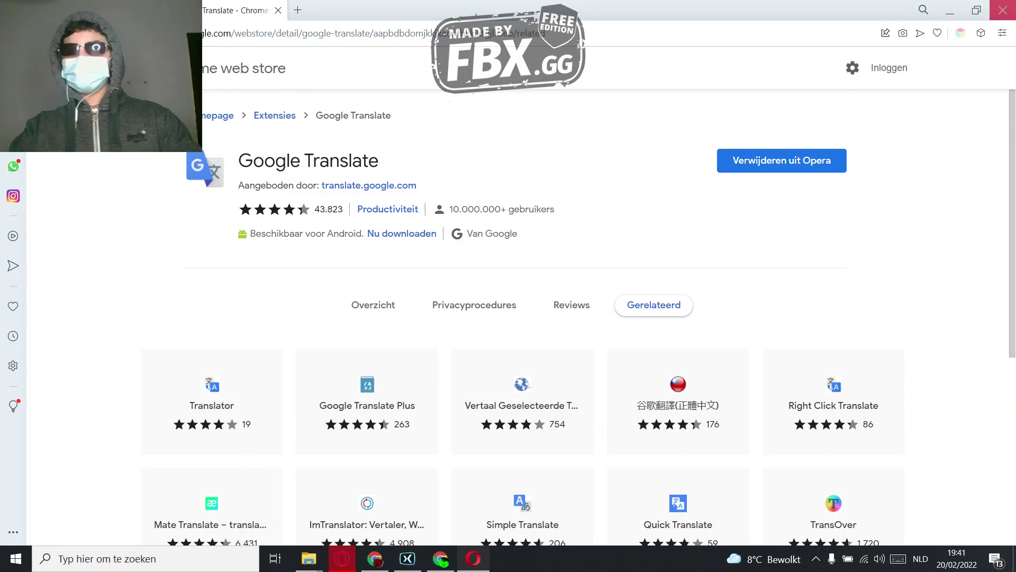
Step: Pin the Google Translate extension to Opera's toolbar and open its translation popup
click(981, 33)
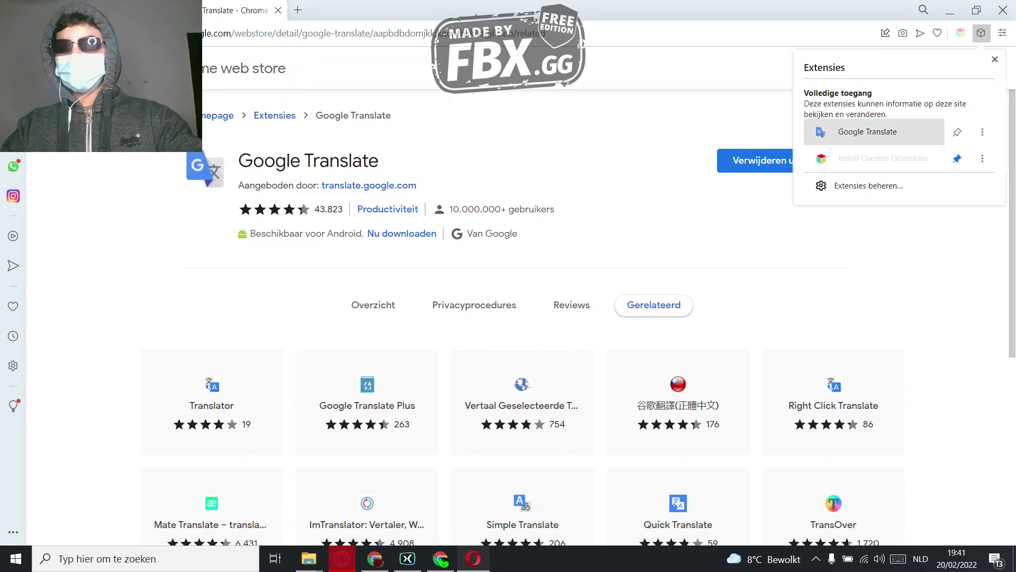
click(957, 131)
click(981, 33)
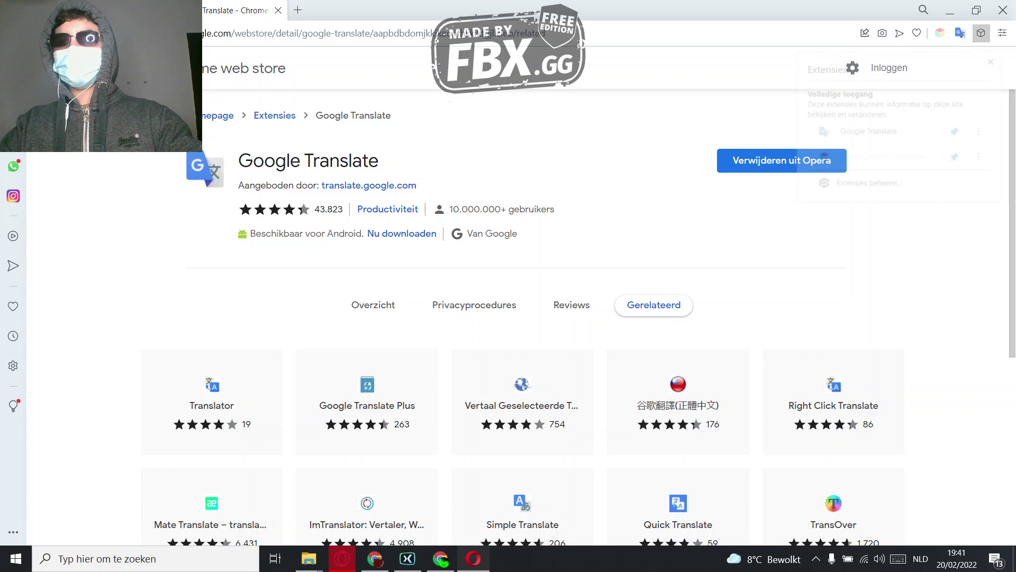
click(960, 33)
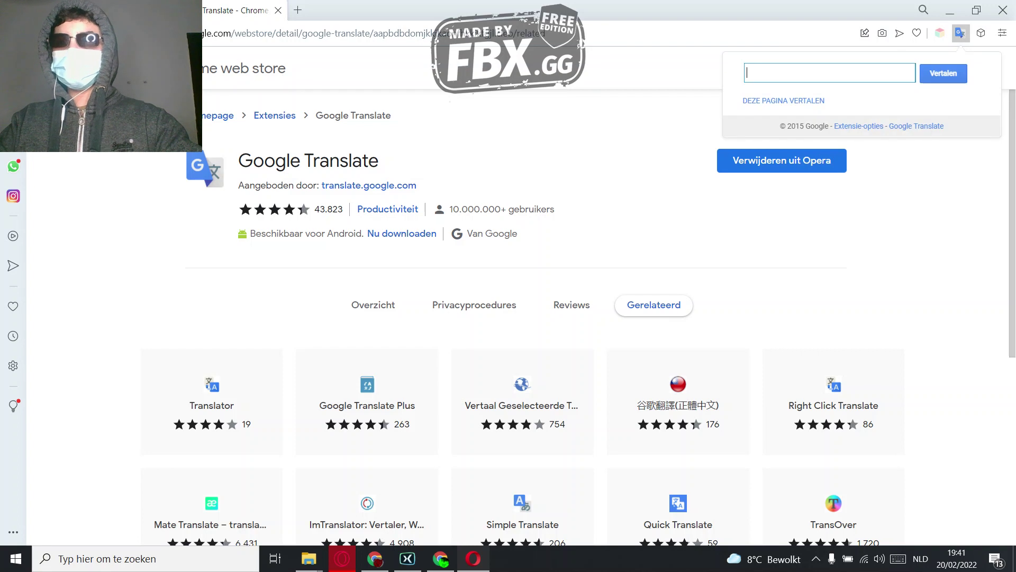
Step: Switch to Opera GX and pin the Google Translate extension to its toolbar
click(342, 558)
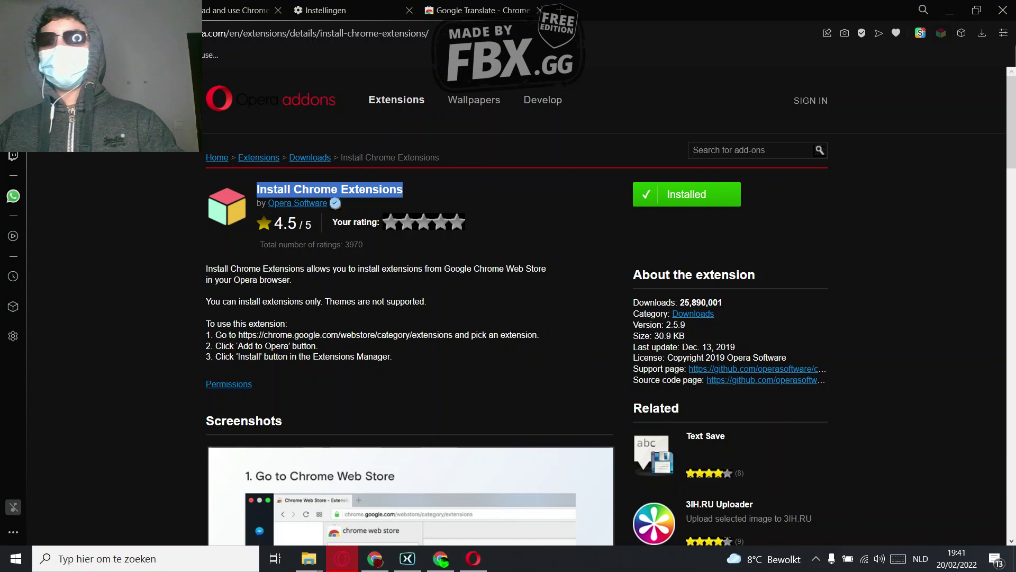
click(961, 33)
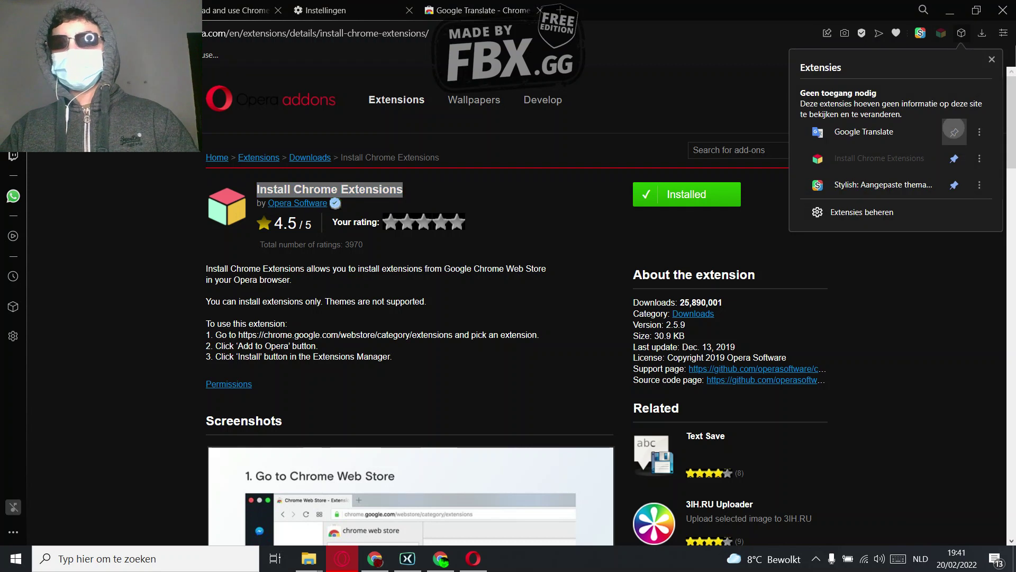
click(954, 132)
key(Escape)
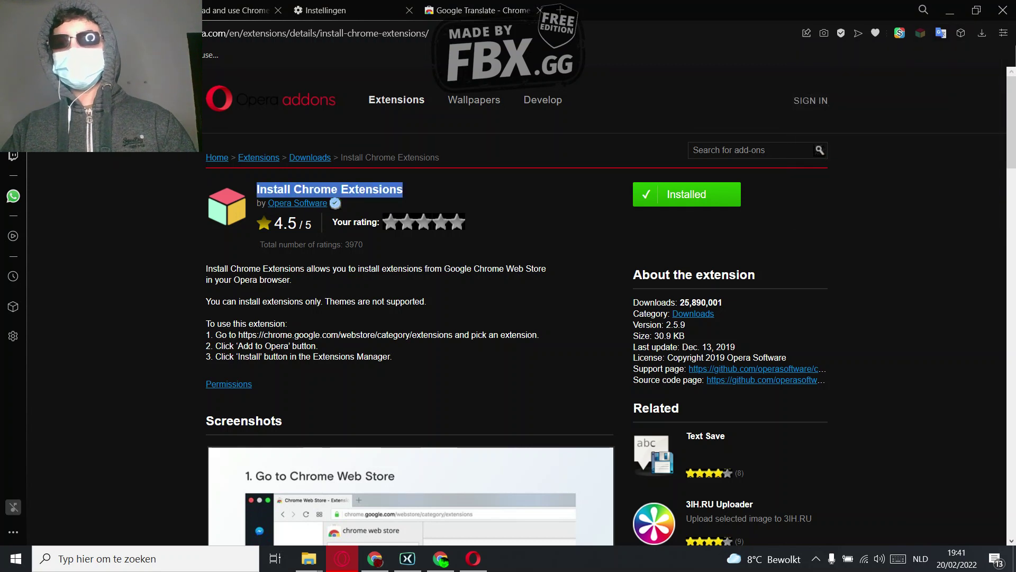
Step: Look through the user comments on the Install Chrome Extensions add-on page
click(940, 33)
click(582, 222)
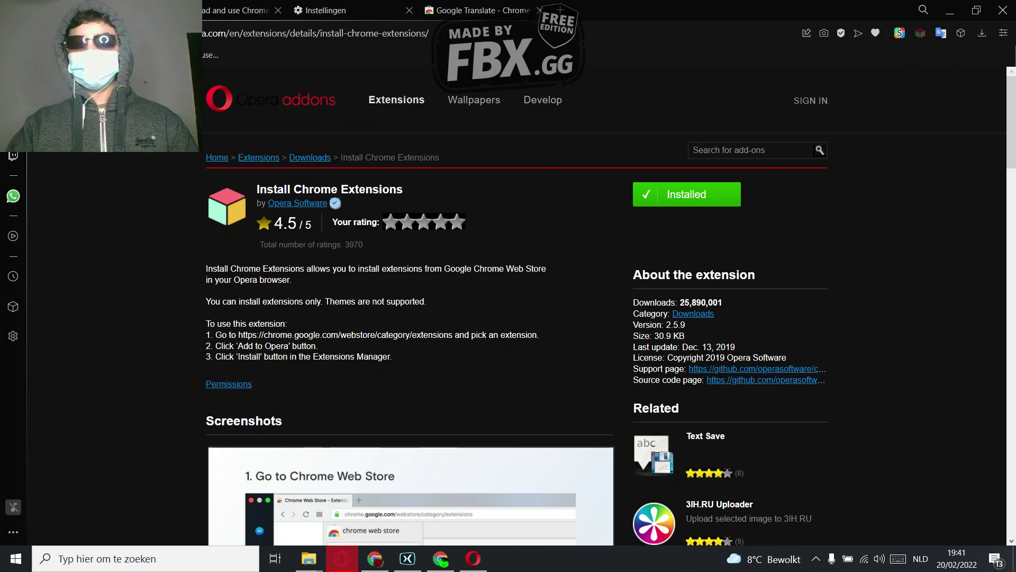
scroll(516, 306, down, 3)
scroll(413, 307, down, 15)
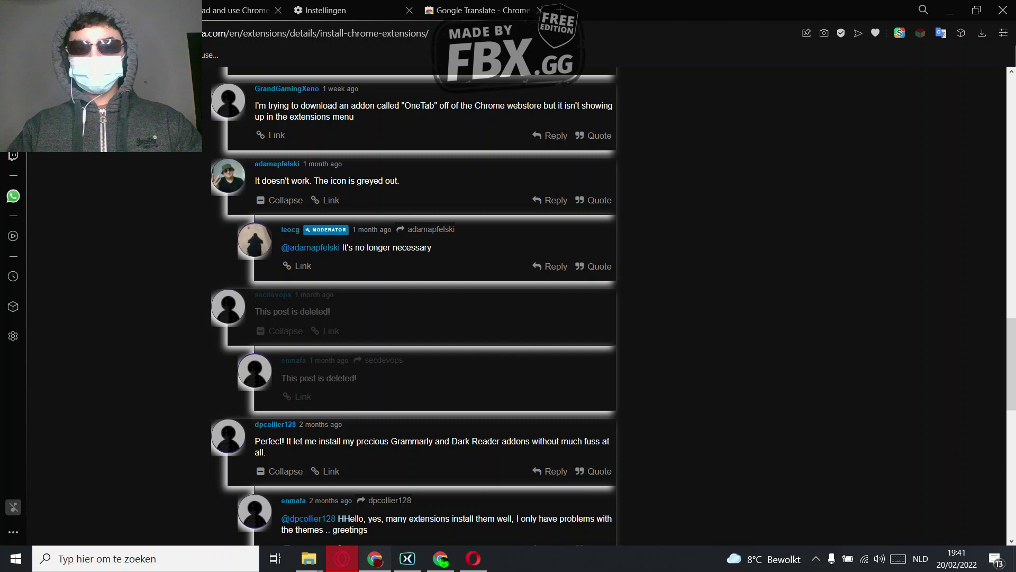
Step: Switch to Chrome, search the Chrome Web Store for "stylish", and open the Stylish extension's page
click(375, 559)
key(alt+Left)
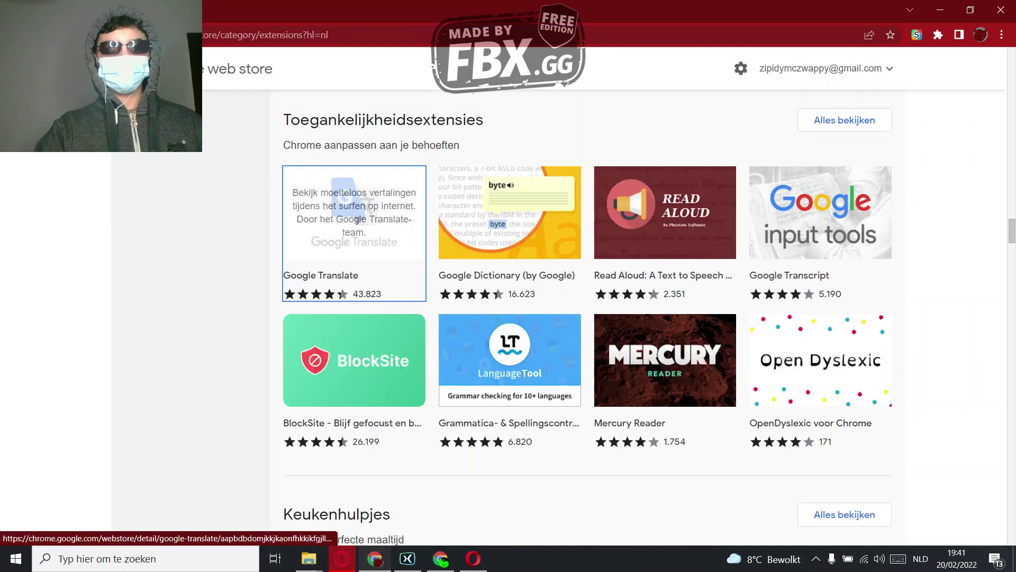
scroll(587, 317, up, 15)
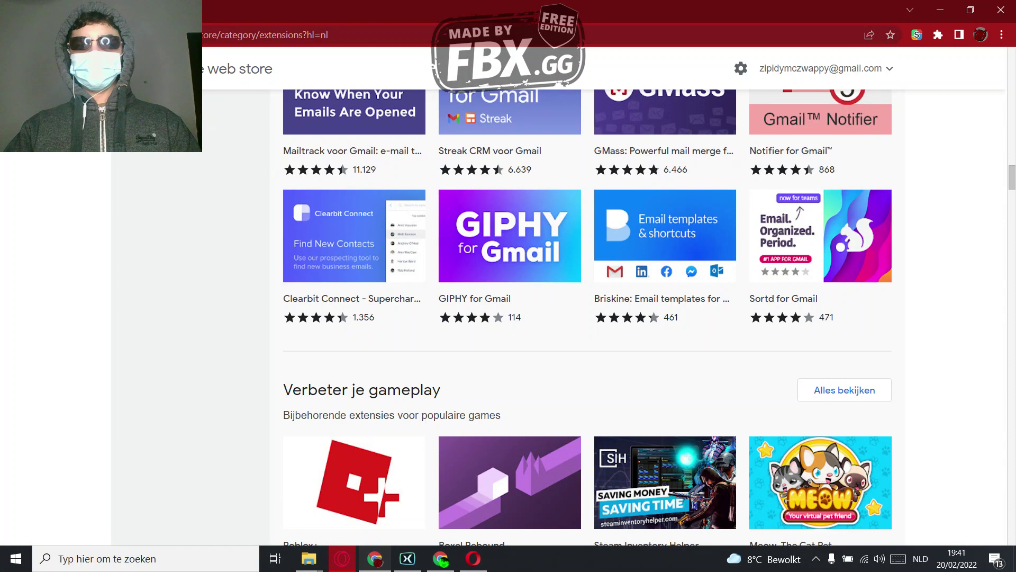
scroll(587, 317, up, 15)
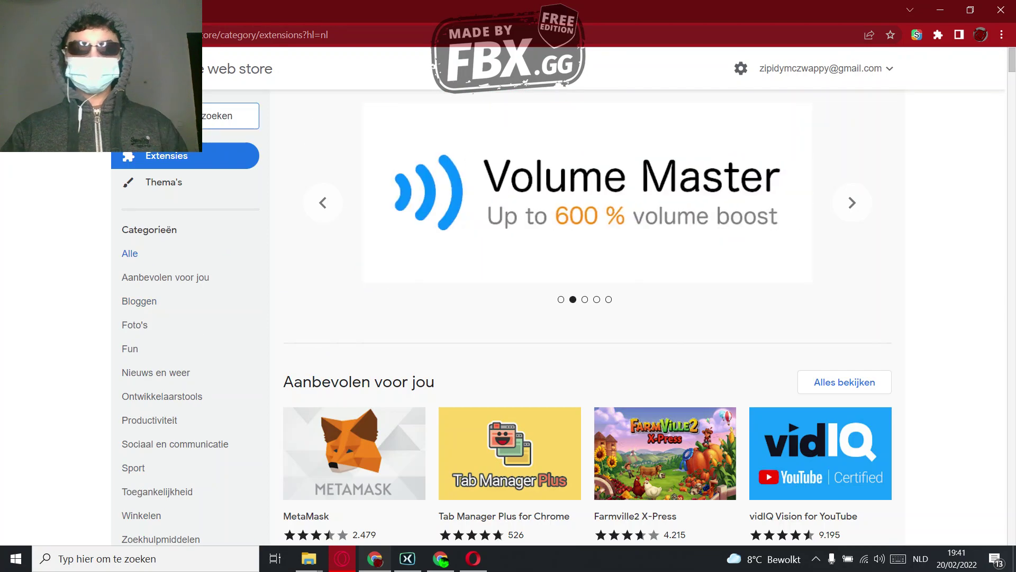
click(229, 116)
text(stylish)
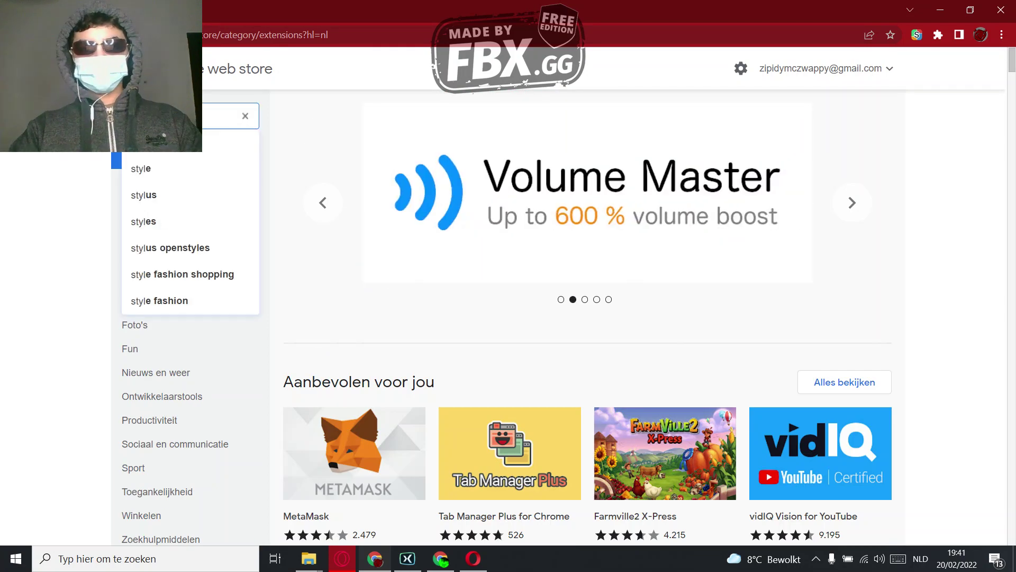
key(Return)
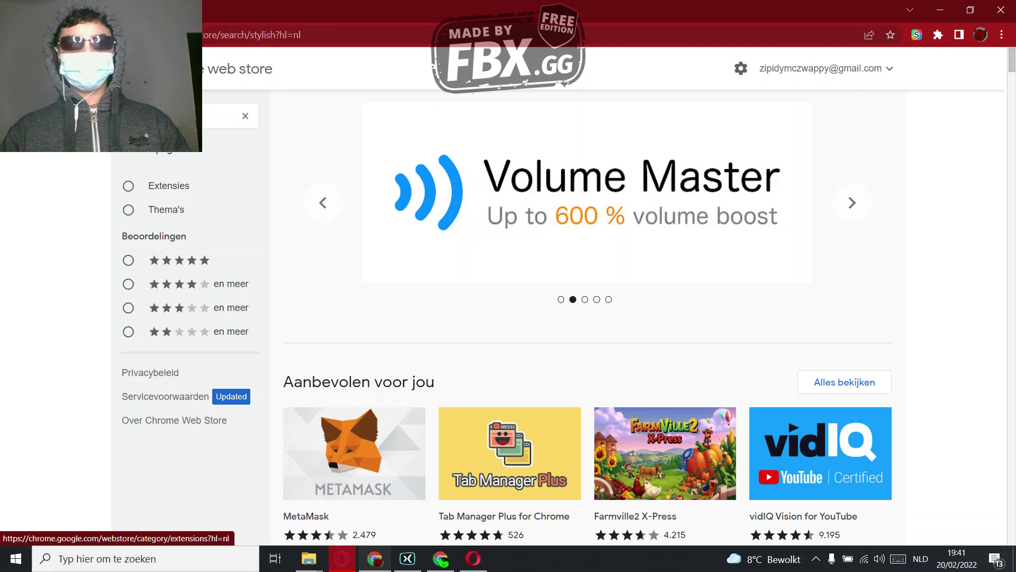
click(379, 210)
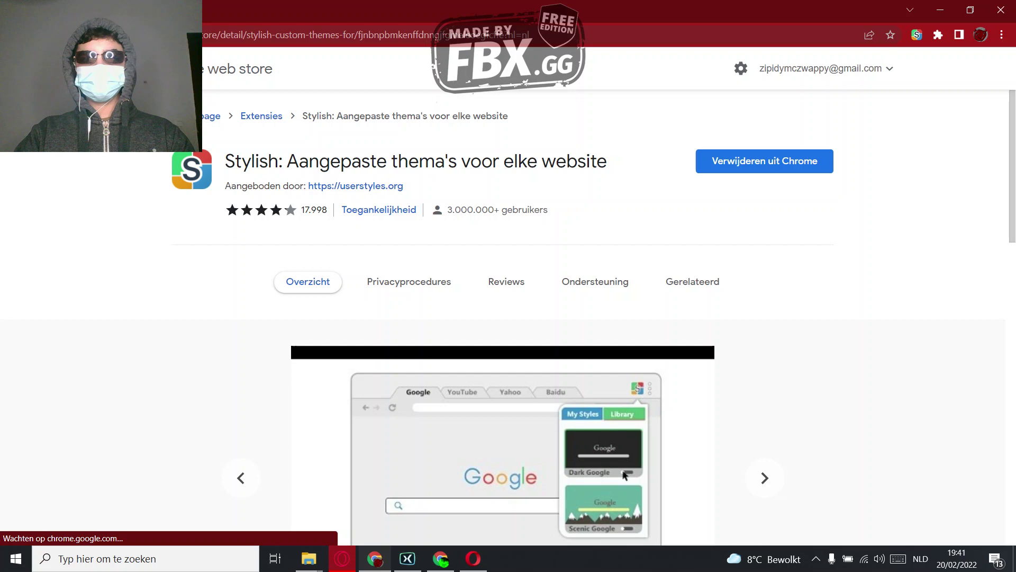
Step: Copy the web address of the Stylish store page and load it in a new tab of regular Opera
click(269, 34)
right_click(269, 34)
click(294, 105)
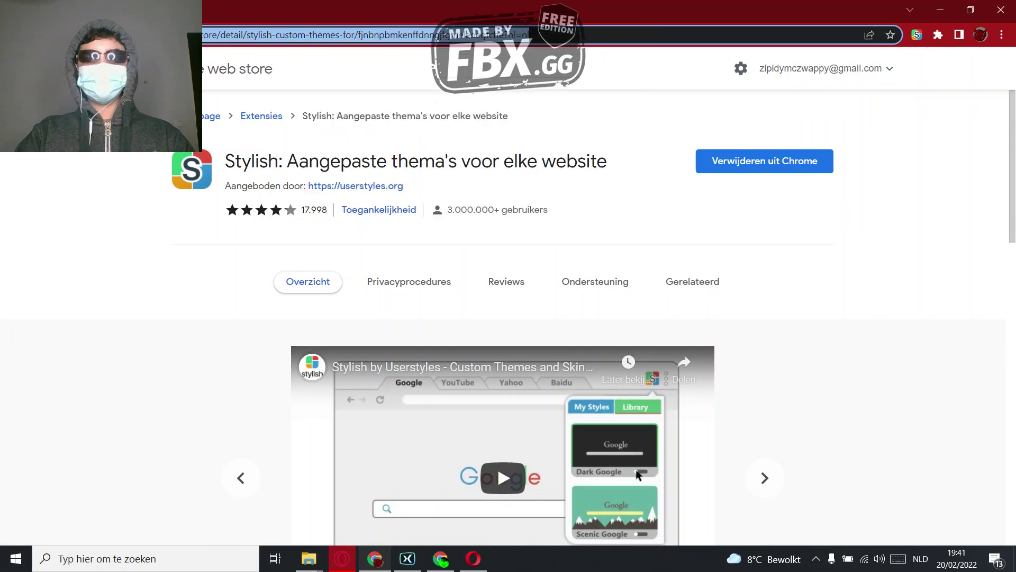
click(472, 557)
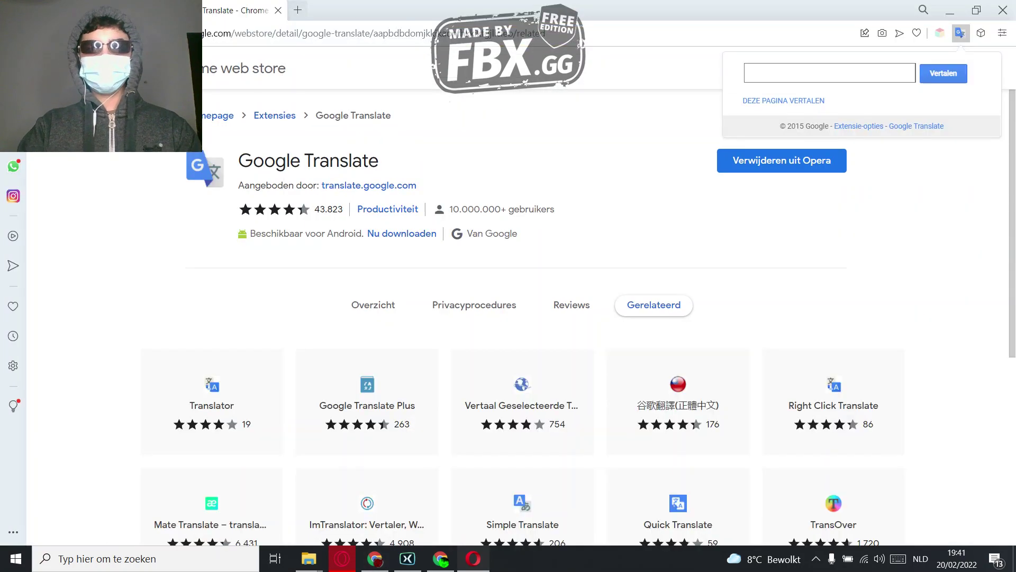
key(ctrl+t)
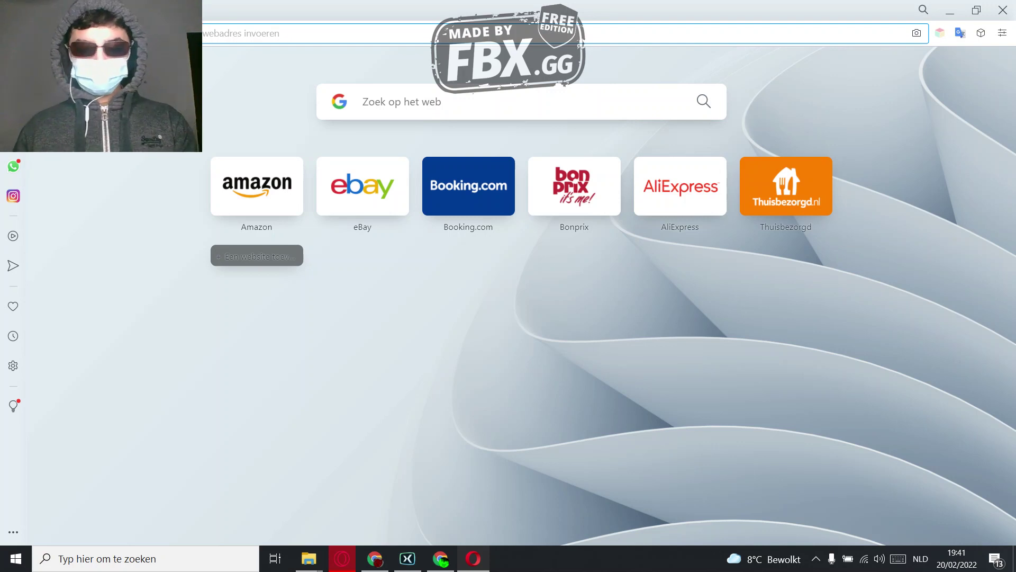
text(https://chrome.google.com/webstore/detail/stylish-custom-themes-for/fjnbnpbmkenffdnngjfgmeleoegfcffe?hl=nl)
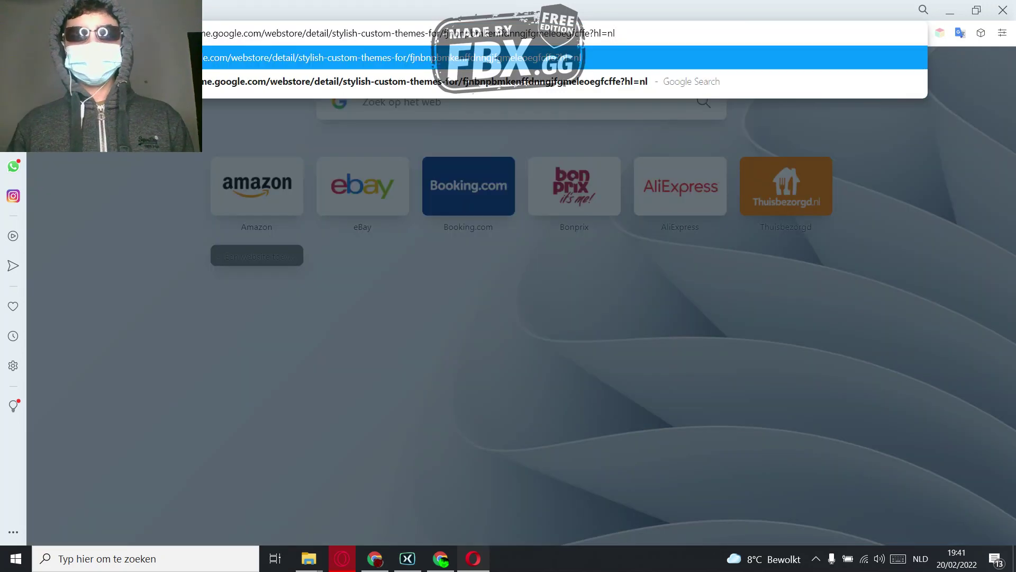
key(Return)
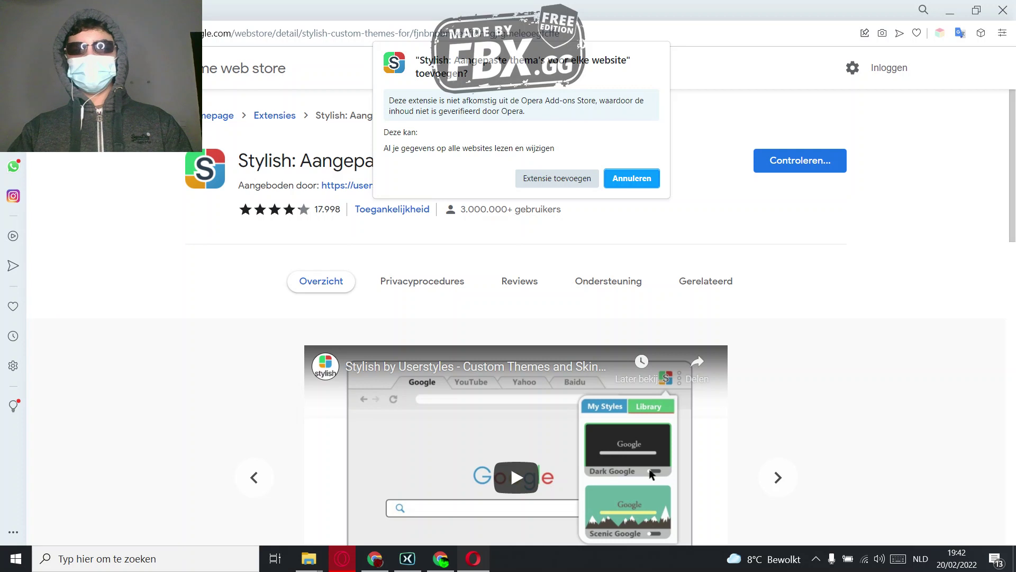
Step: Add the Stylish extension to Opera, confirm its installation, and check its entry in the extensions list
key(Escape)
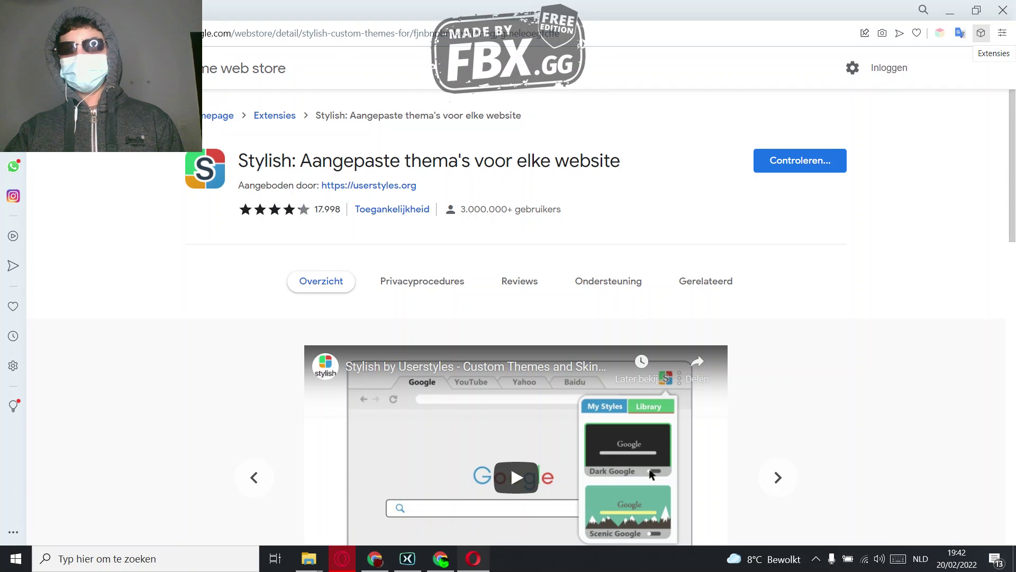
click(981, 33)
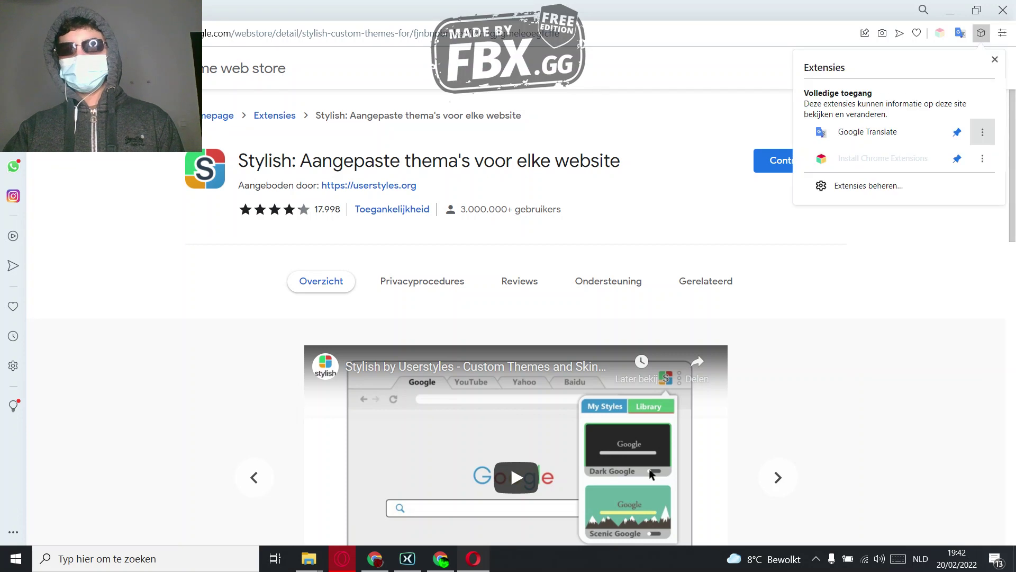
key(Escape)
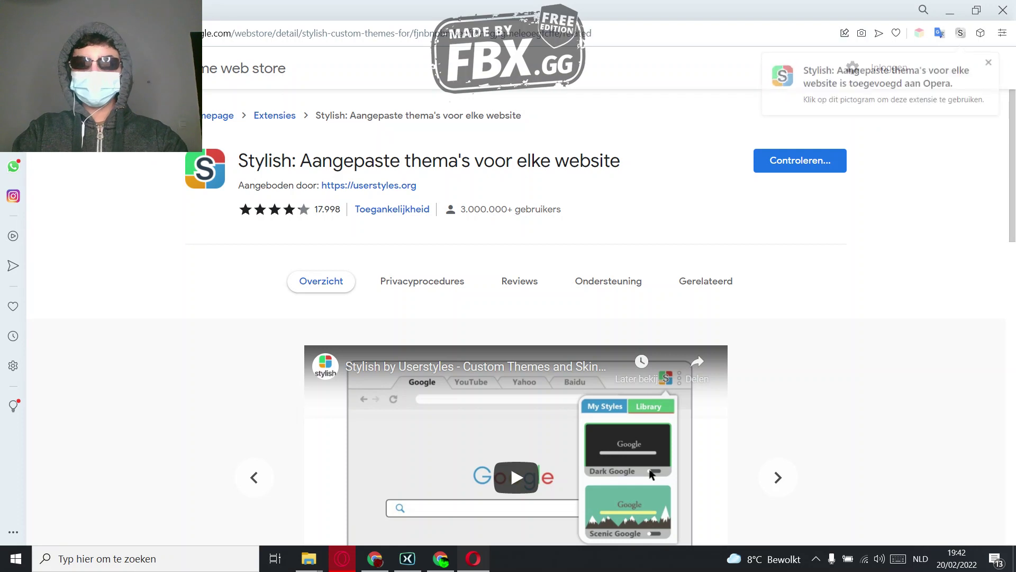
click(981, 33)
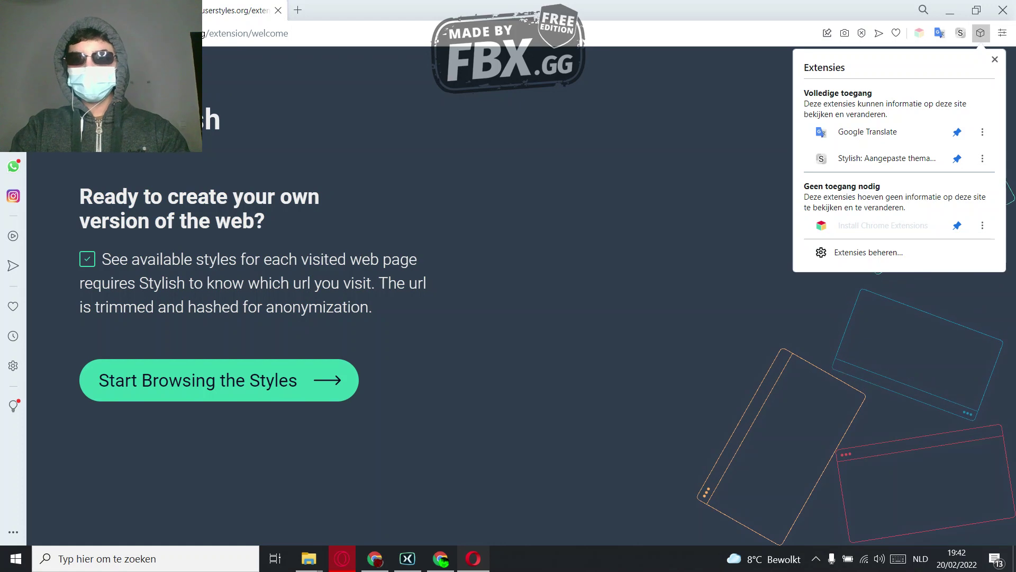
click(956, 158)
click(298, 10)
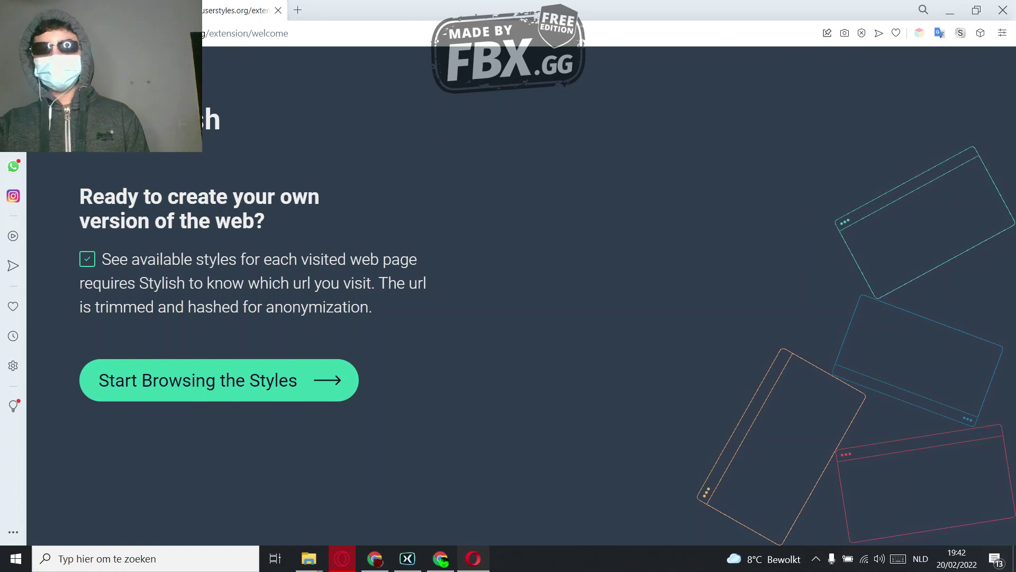